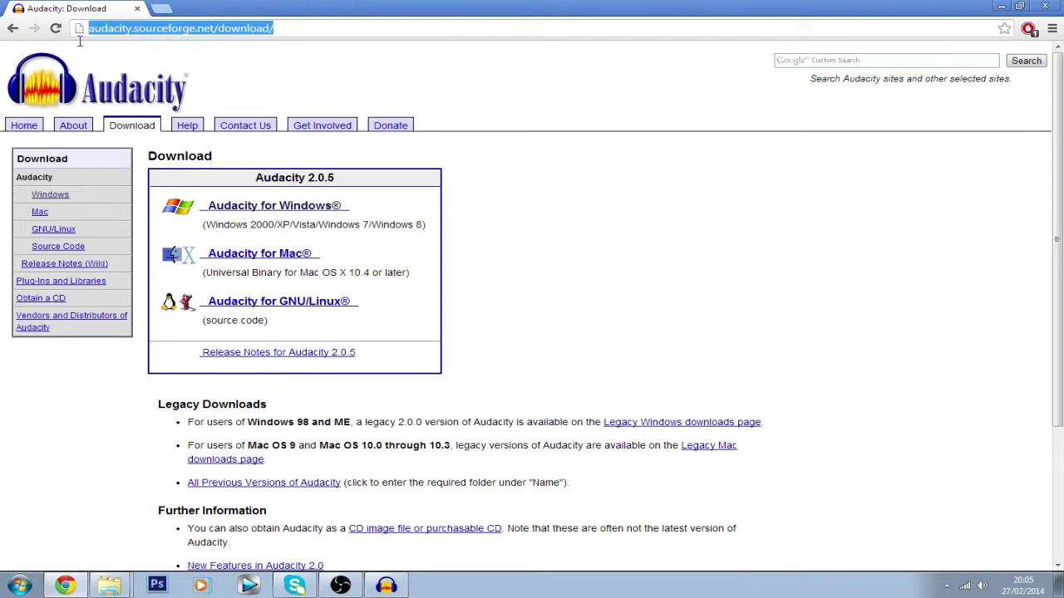
- Cancel the Audacity 2.0.5 Windows installer download in Chrome and minimise the browser
left_click(593, 281)
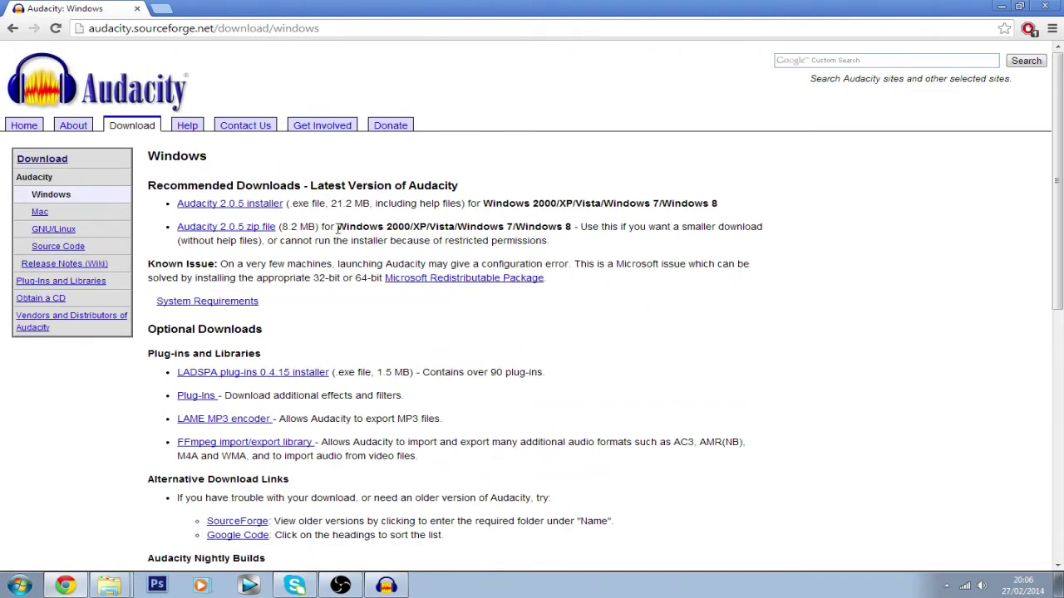
left_click(245, 208)
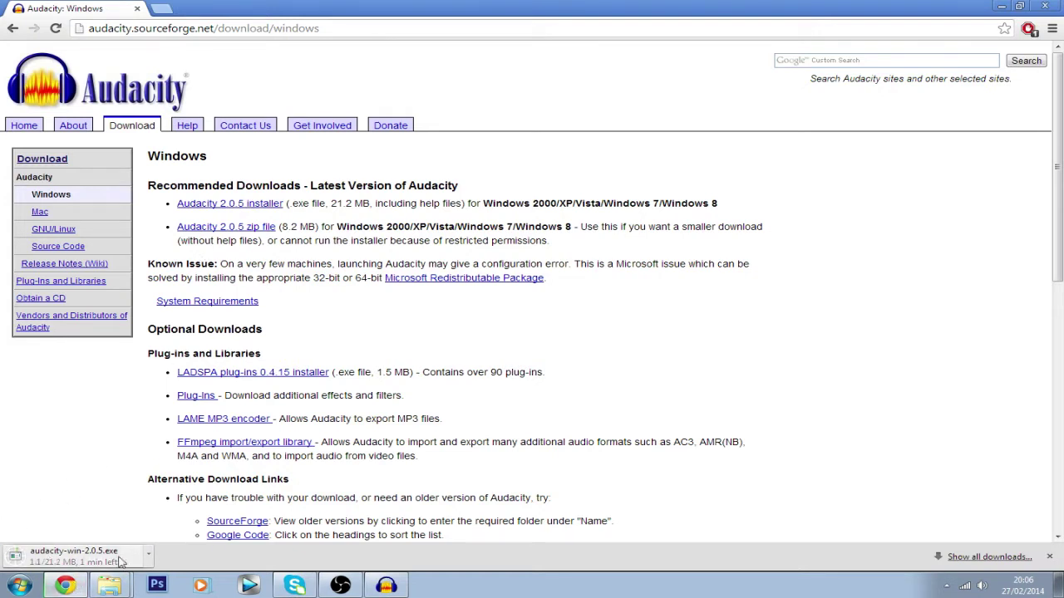
left_click(149, 557)
left_click(171, 536)
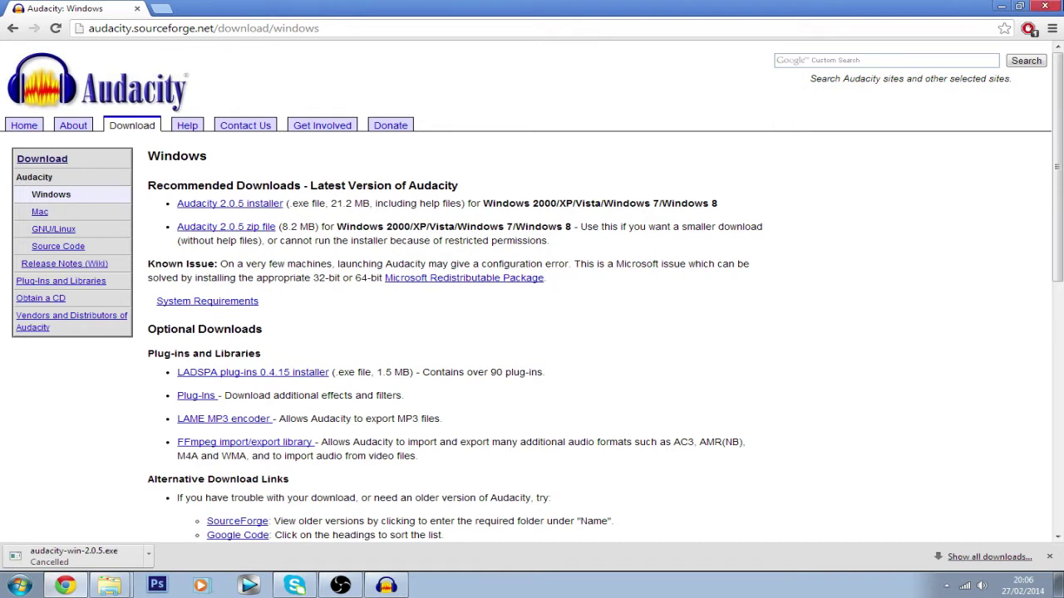
left_click(1045, 6)
left_click(576, 466)
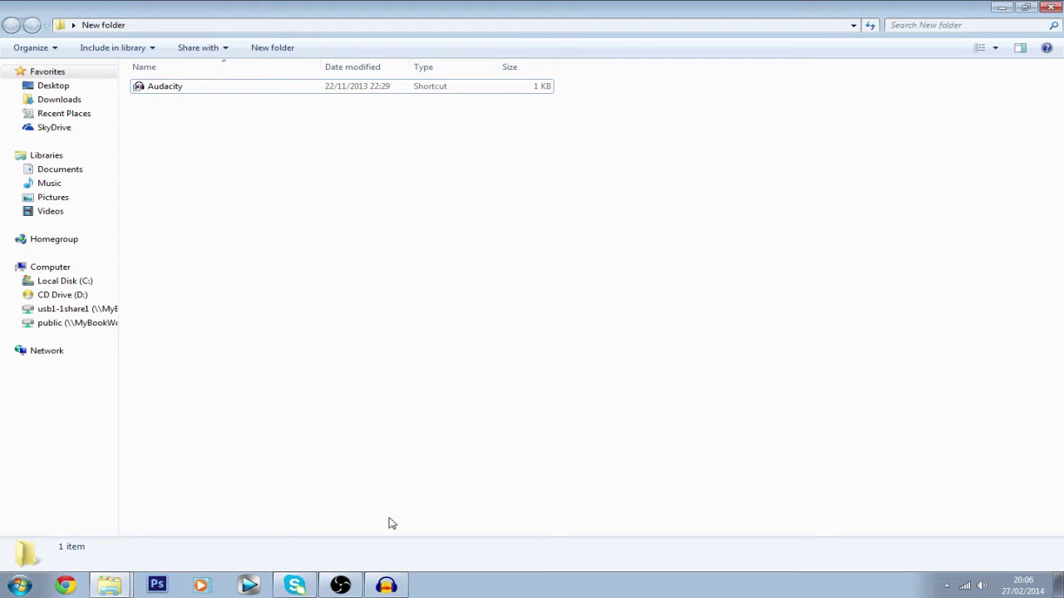
- In Audacity, remove the old stereo track and set the recording input to Microphone (Logitech USB Mic)
left_click(386, 586)
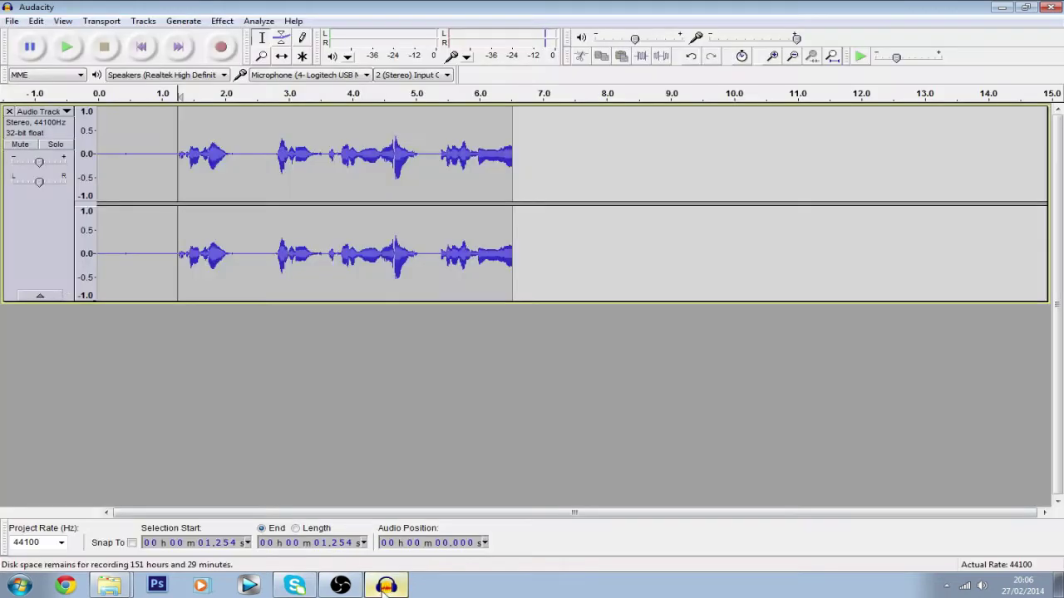
left_click(10, 112)
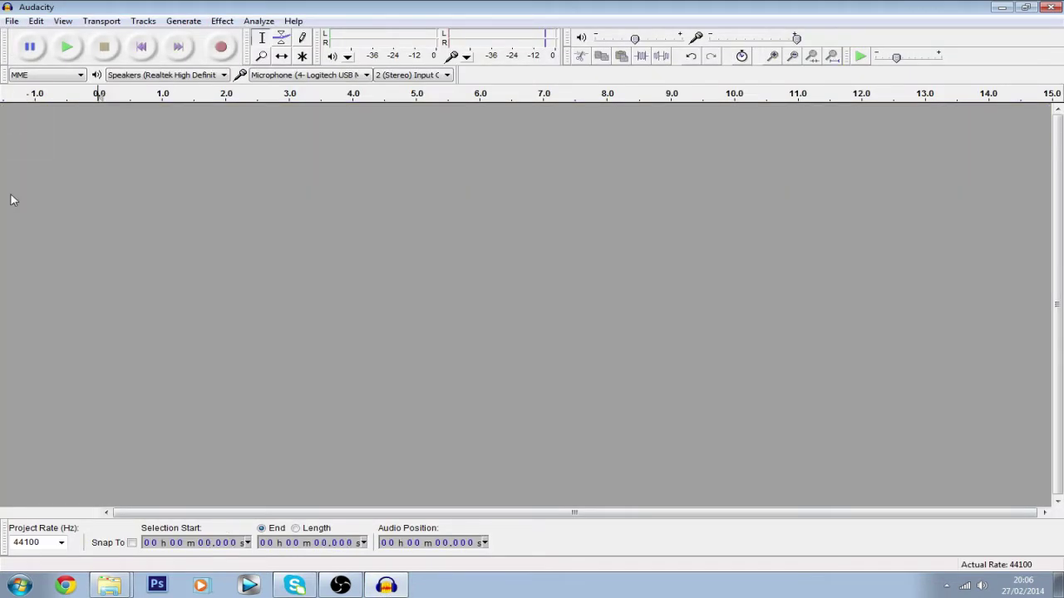
left_click(283, 76)
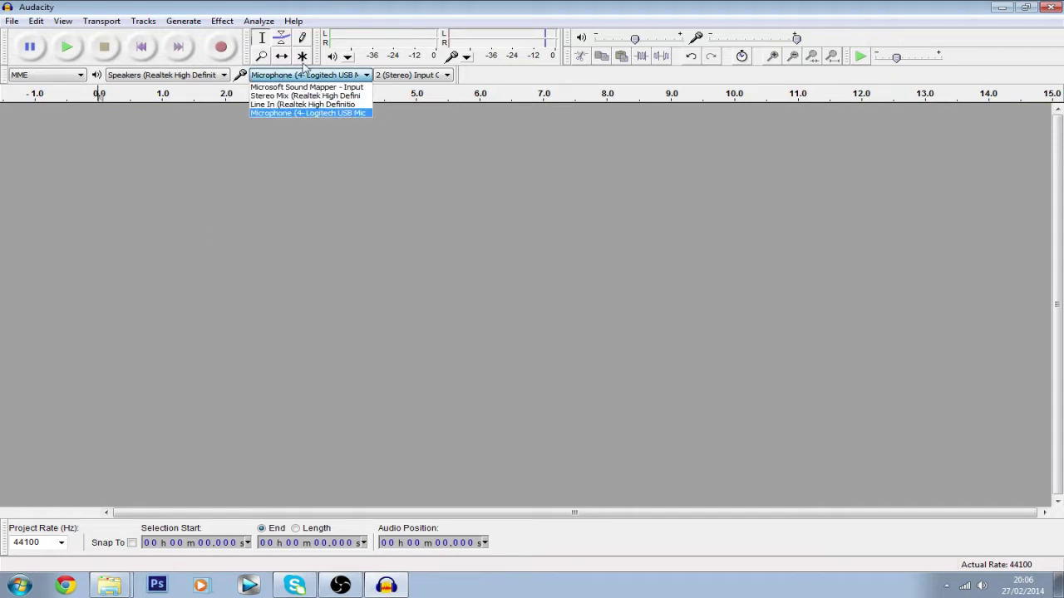
left_click(316, 112)
left_click(304, 75)
left_click(291, 113)
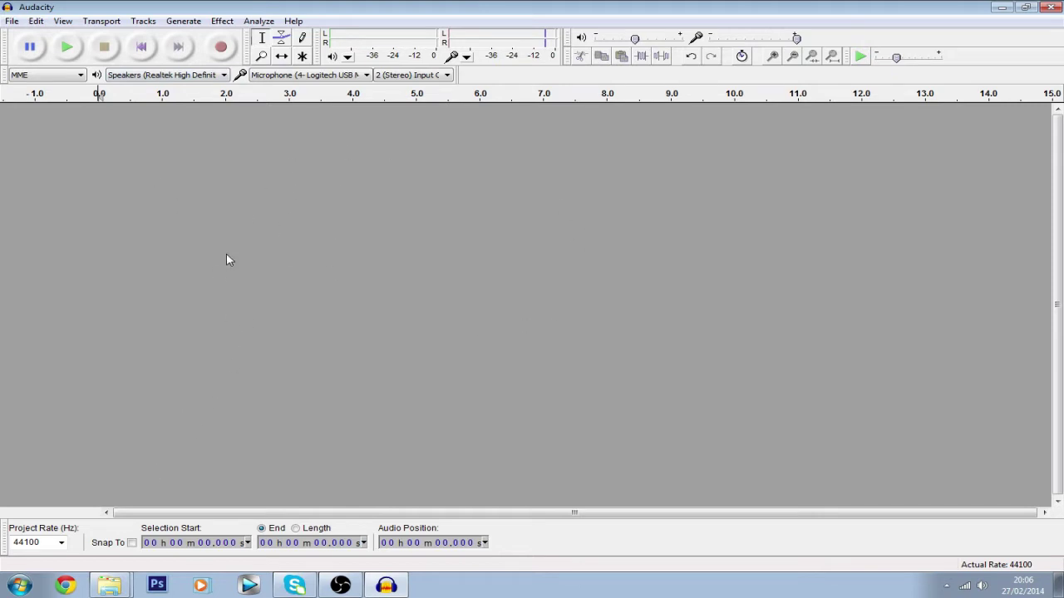
- Record about 25 seconds of speech from the microphone into a new stereo track
left_click(221, 48)
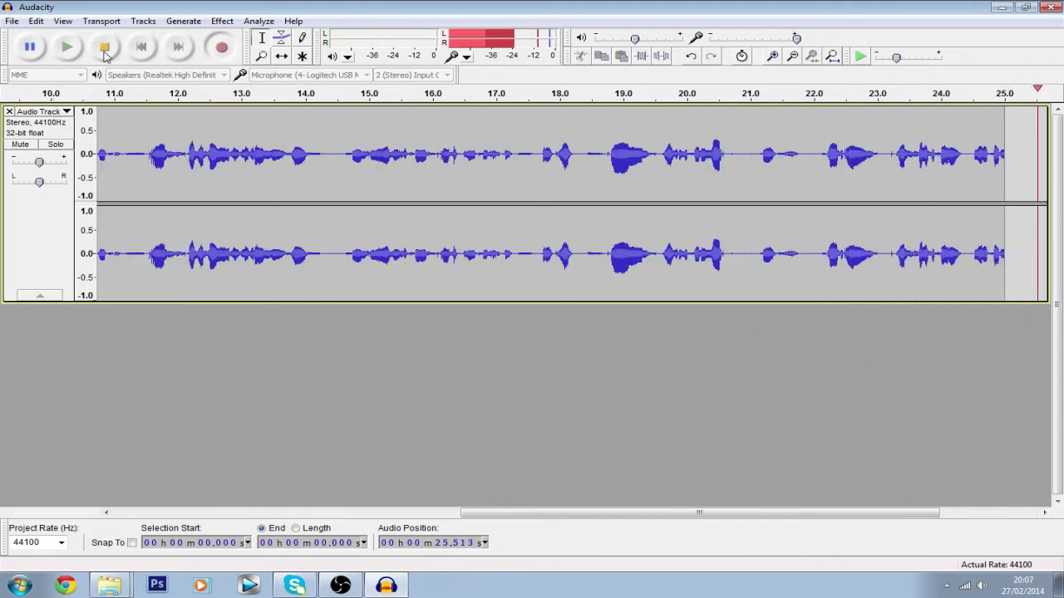
- Stop the recording, scroll back to the start and browse positions through the first seconds
left_click(105, 52)
left_click_drag(676, 511, 157, 360)
left_click(143, 241)
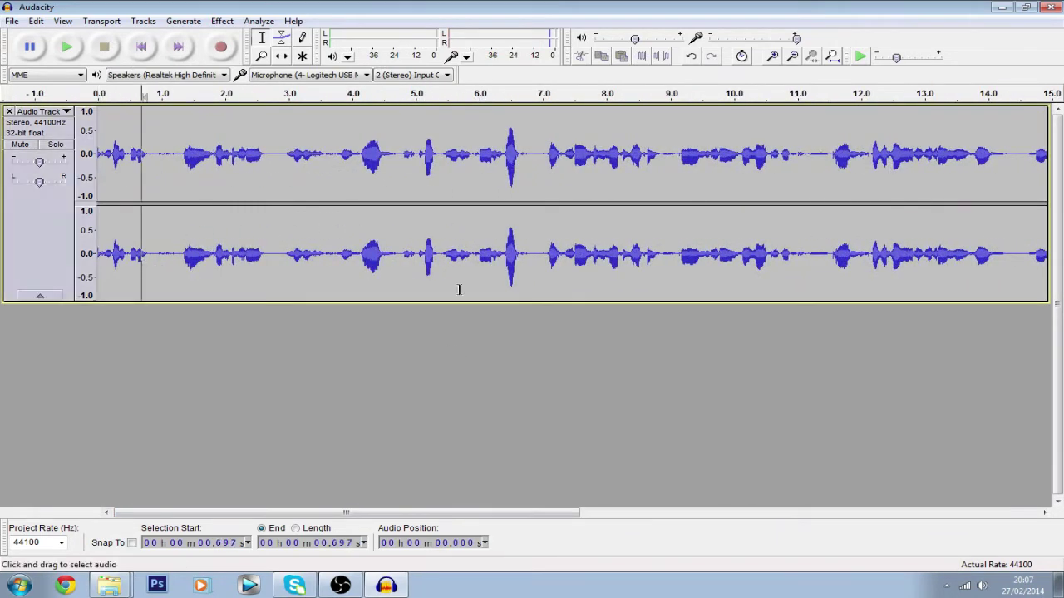
left_click(209, 236)
left_click(172, 248)
left_click(340, 231)
left_click(606, 244)
left_click_drag(118, 166, 455, 164)
left_click(455, 163)
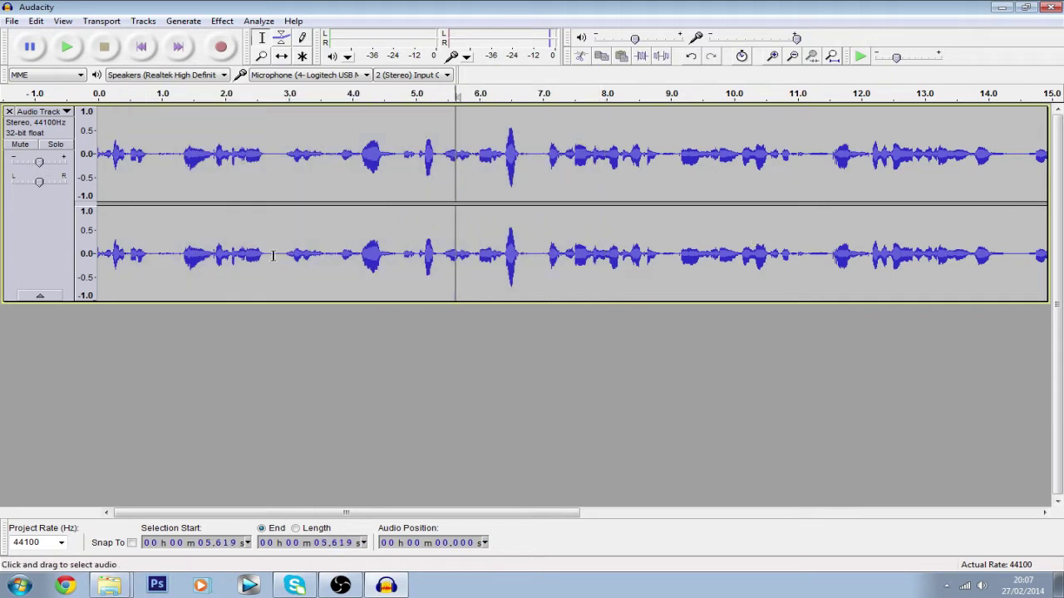
- Zoom in closely around 0.94 s, then back out to view about 16 seconds
left_click(158, 232)
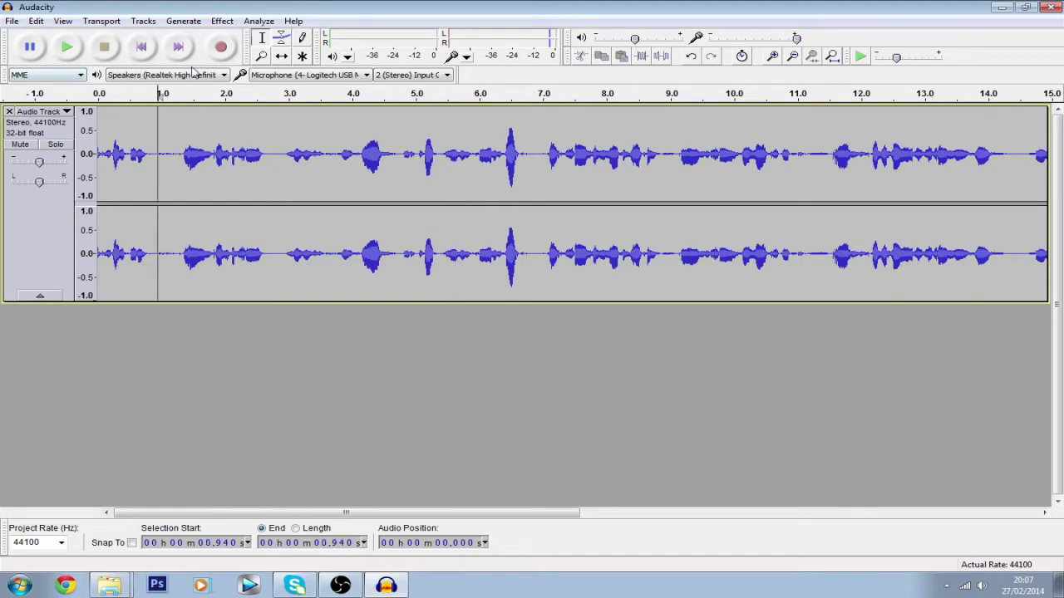
left_click(773, 56)
left_click(773, 56)
left_click(772, 56)
left_click(773, 56)
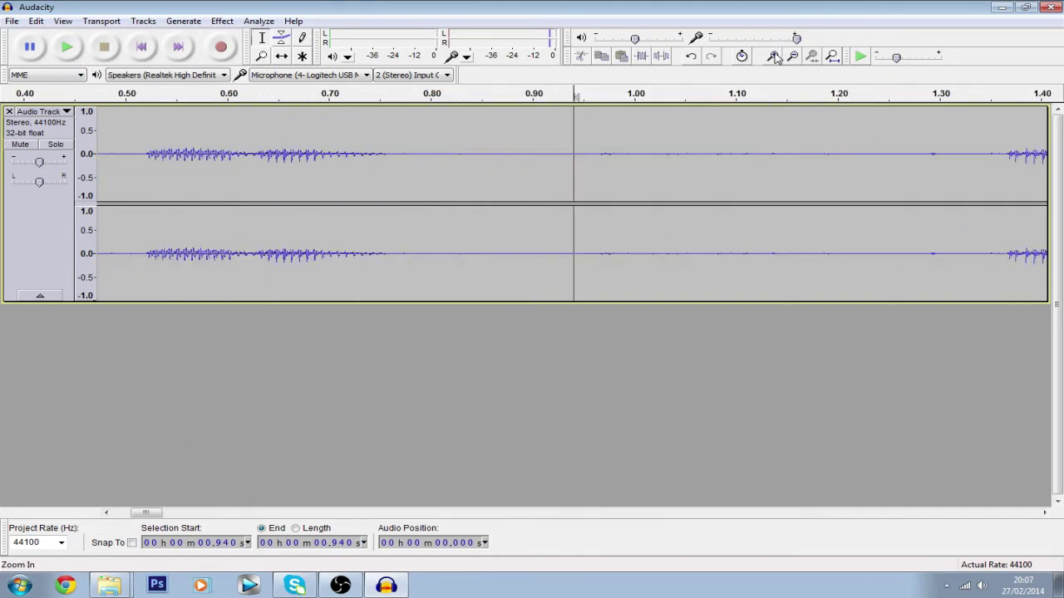
left_click(793, 57)
left_click(793, 57)
left_click(793, 57)
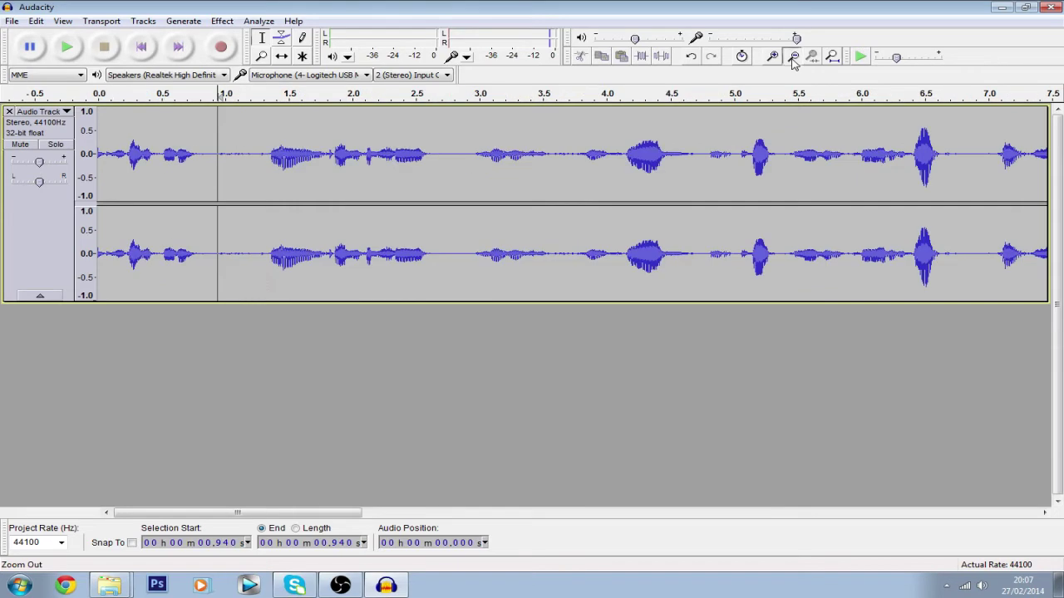
left_click(793, 57)
mouse_move(456, 519)
left_mouse_down()
mouse_move(911, 512)
mouse_move(456, 512)
left_mouse_up()
- Select the quiet gap from 6.803 to 6.978 s and play it to check
left_click(530, 159)
left_click_drag(540, 162, 543, 162)
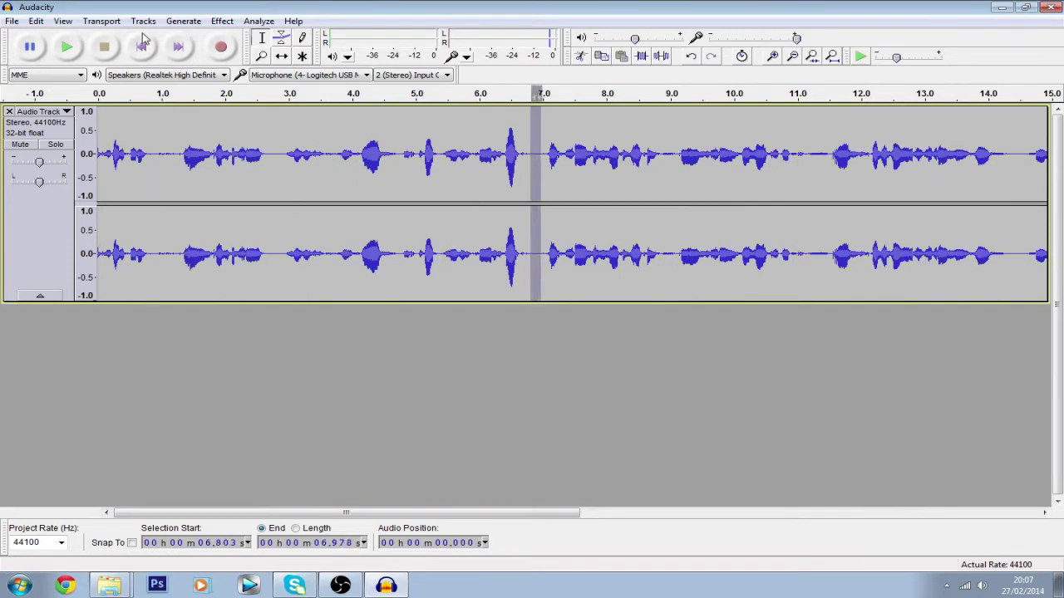
left_click(70, 49)
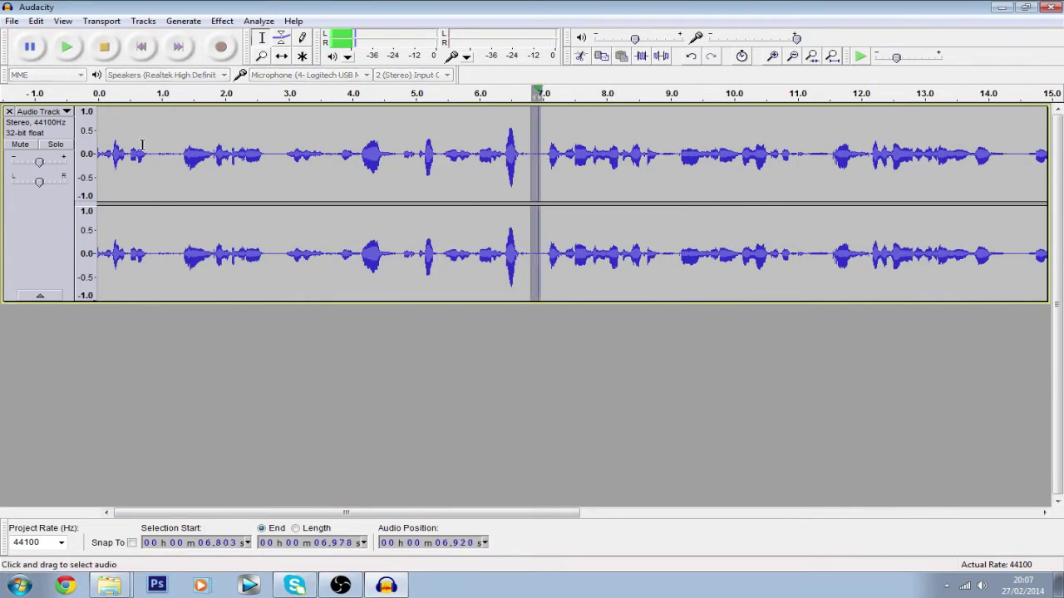
left_click(782, 58)
- Zoom in and adjust the selection to cover the quiet stretch from 6.749 to 6.997 s
left_click(781, 59)
left_click(782, 58)
left_click(781, 58)
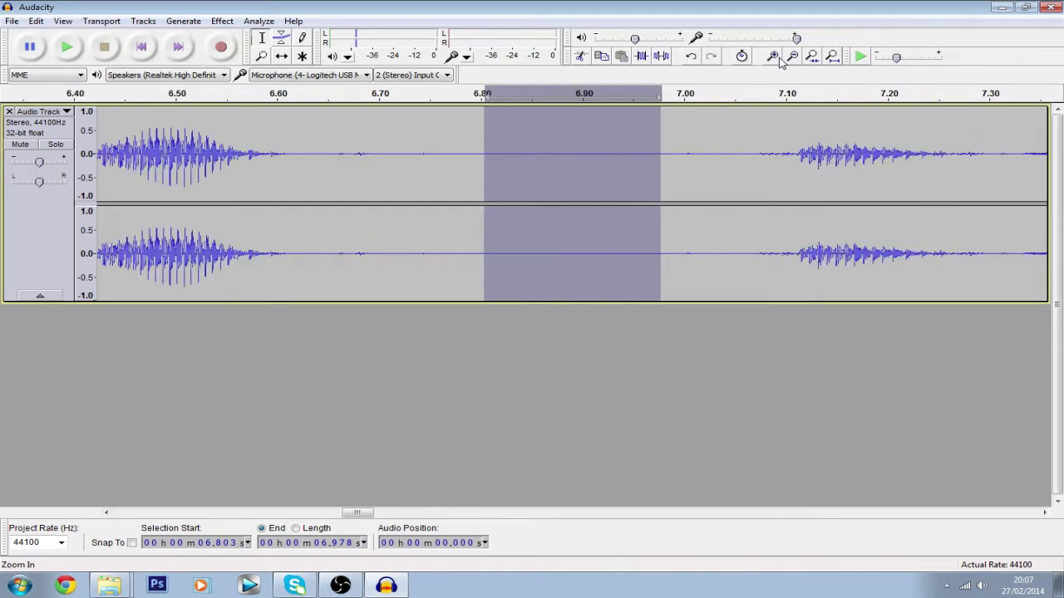
left_click_drag(492, 160, 433, 163)
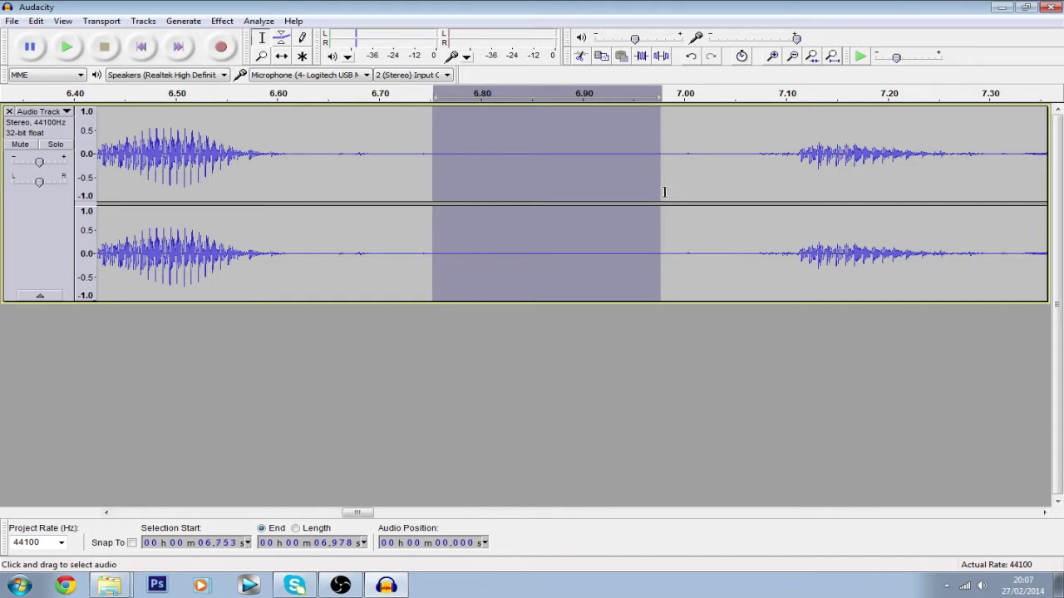
left_click_drag(661, 193, 679, 195)
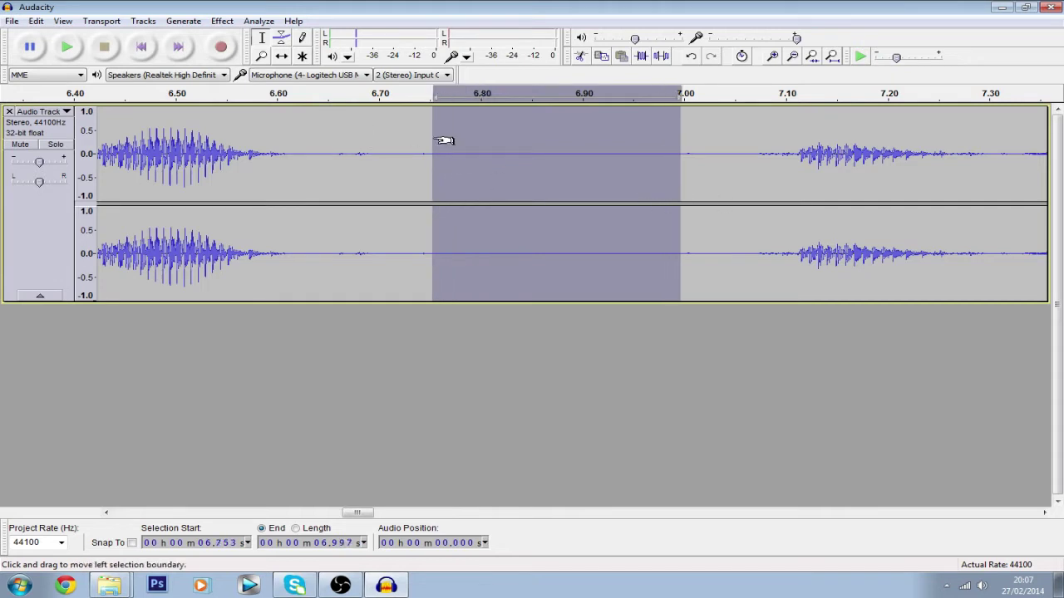
left_click_drag(428, 133, 670, 153)
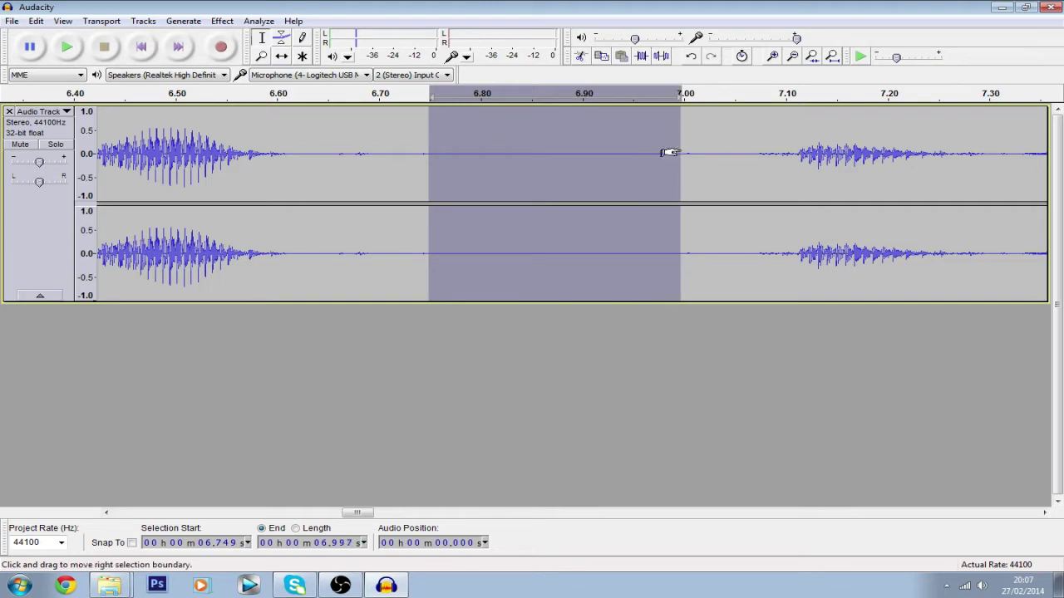
- Capture the selection as the noise profile in Effect > Noise Removal
left_click(222, 21)
left_click(354, 252)
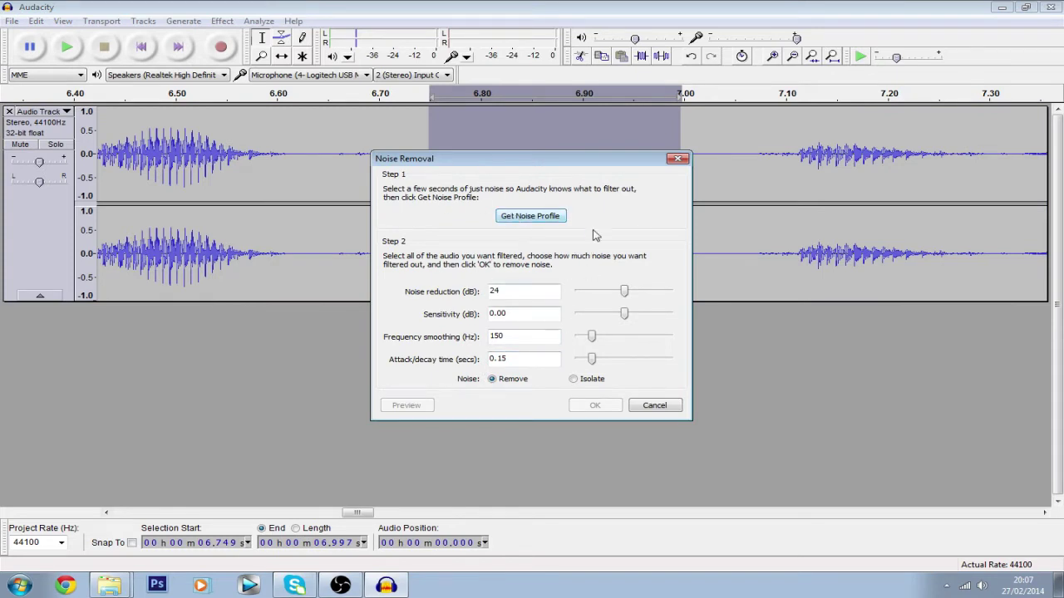
left_click(524, 217)
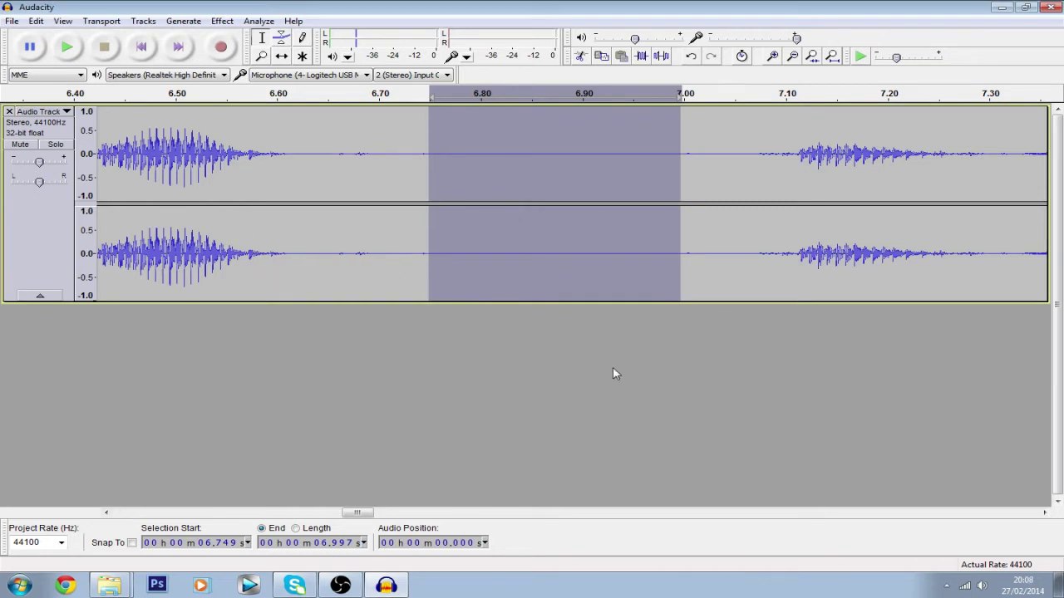
- Select the whole recording and apply Noise Removal with 24 dB reduction
left_click(53, 221)
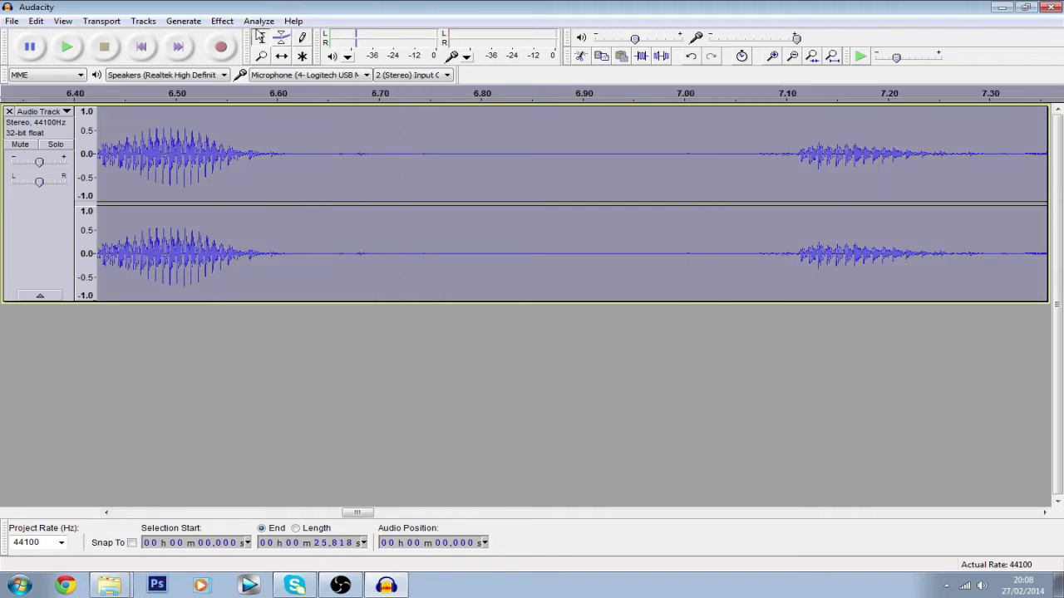
left_click(223, 21)
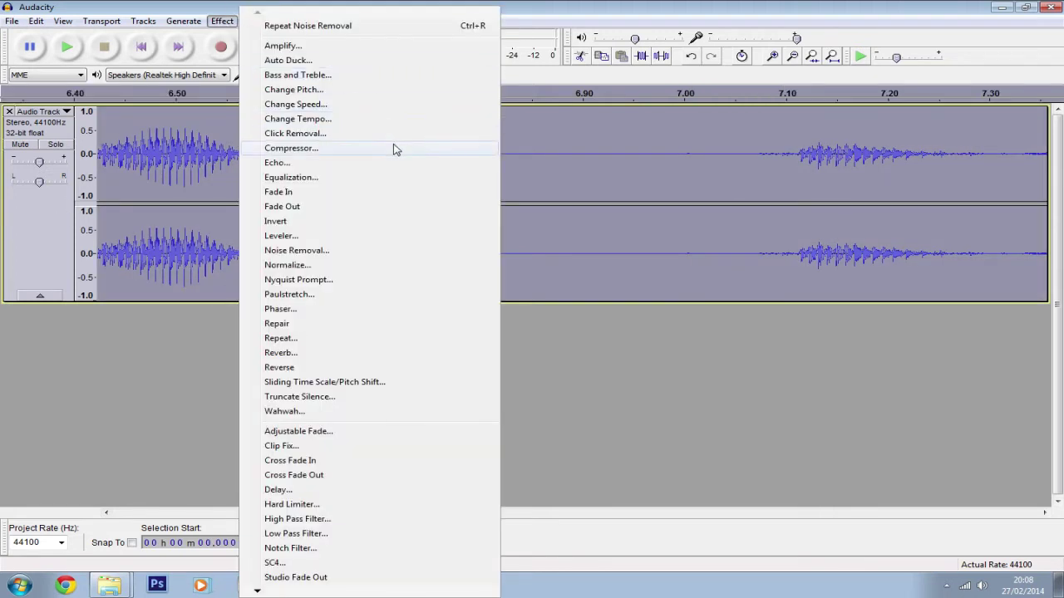
left_click(327, 251)
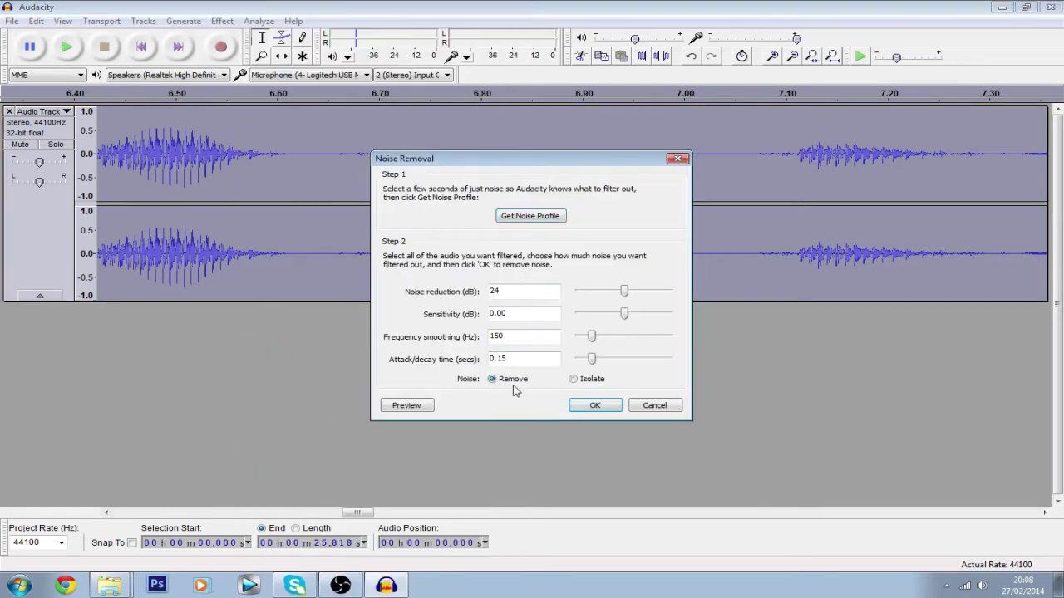
left_click(585, 405)
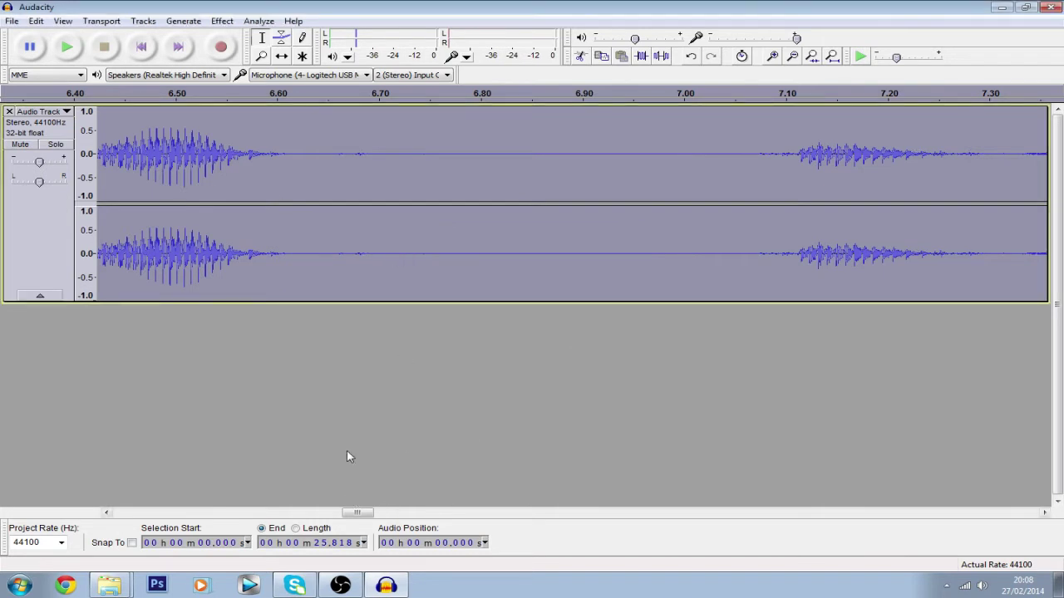
- Zoom out to the whole track, zoom into 10.7–14.7 s and play the 14.3–14.6 s stretch
left_click(793, 56)
left_click(792, 56)
left_click(792, 56)
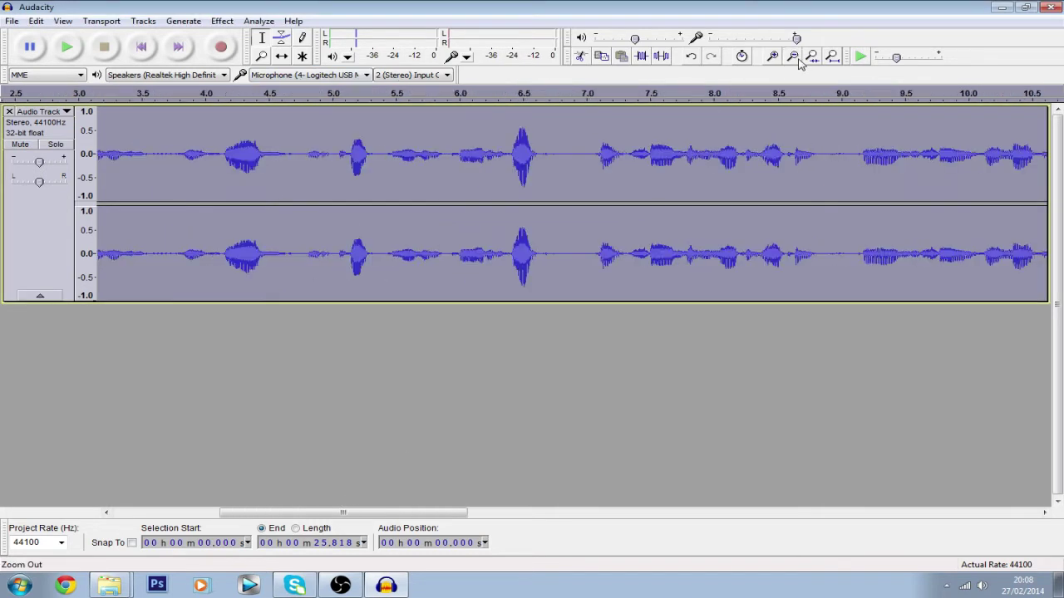
left_click(793, 56)
left_click(792, 56)
left_click(792, 56)
left_click(772, 56)
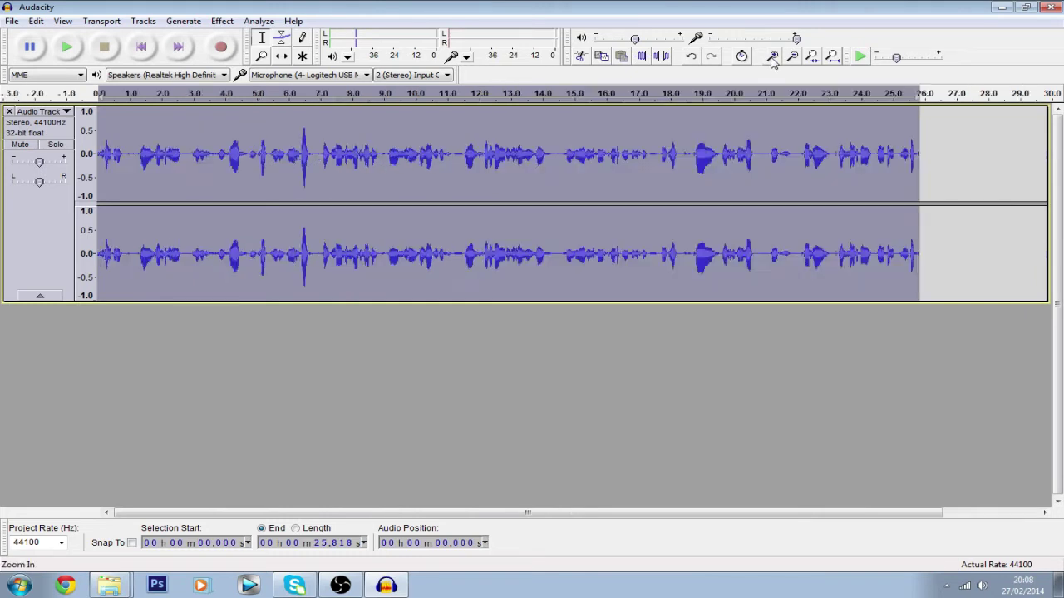
left_click(772, 55)
left_click(772, 56)
left_click(772, 56)
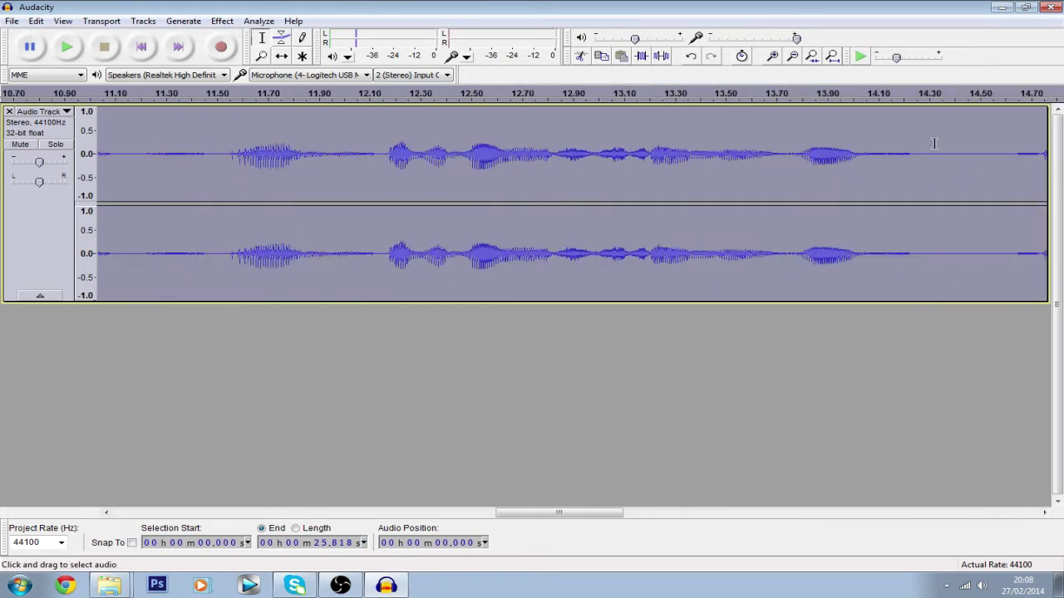
left_click_drag(929, 143, 999, 143)
left_click(60, 50)
- Return to the beginning, view the first 15 seconds and select the whole track for effects
left_click(277, 288)
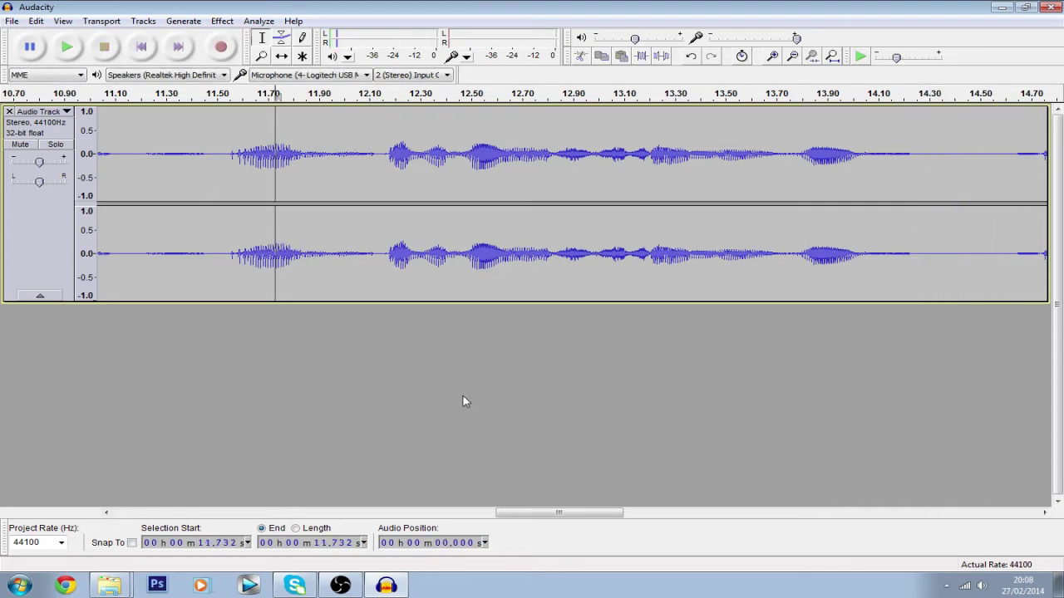
left_click_drag(522, 515, 139, 514)
left_click(103, 258)
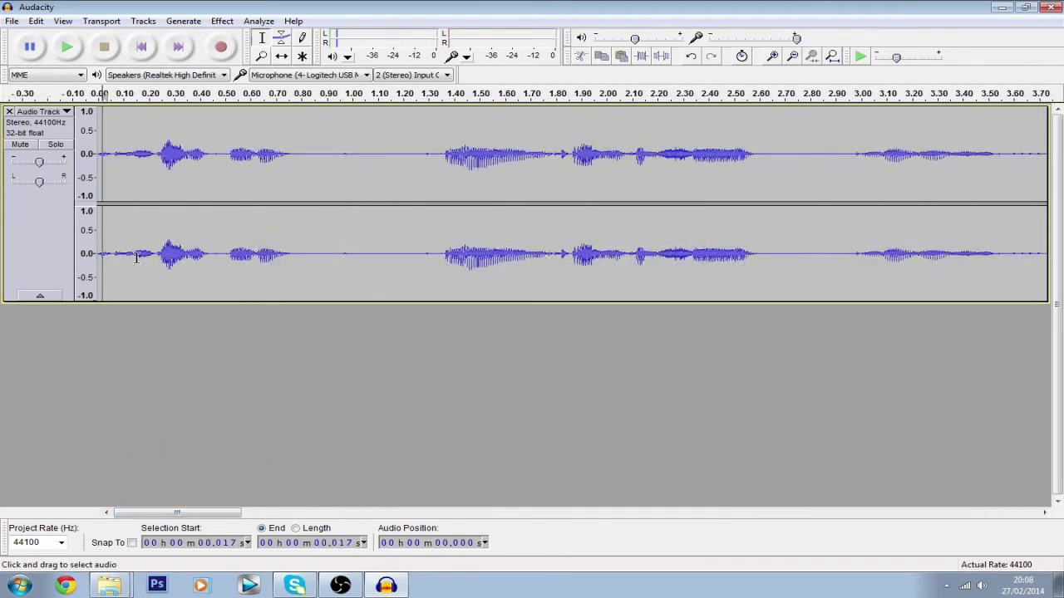
left_click(792, 56)
left_click(792, 56)
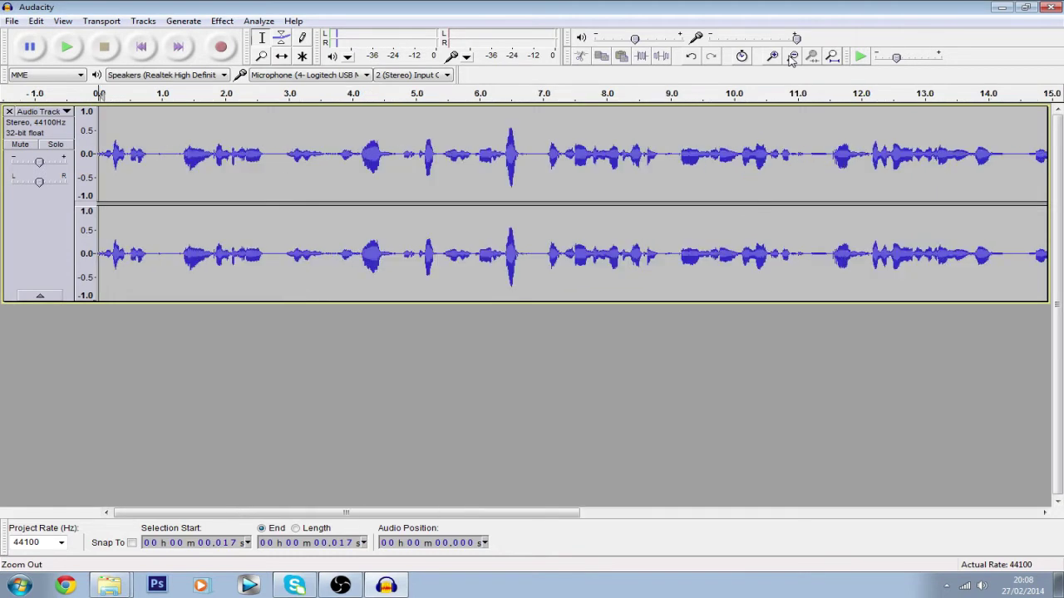
left_click(792, 56)
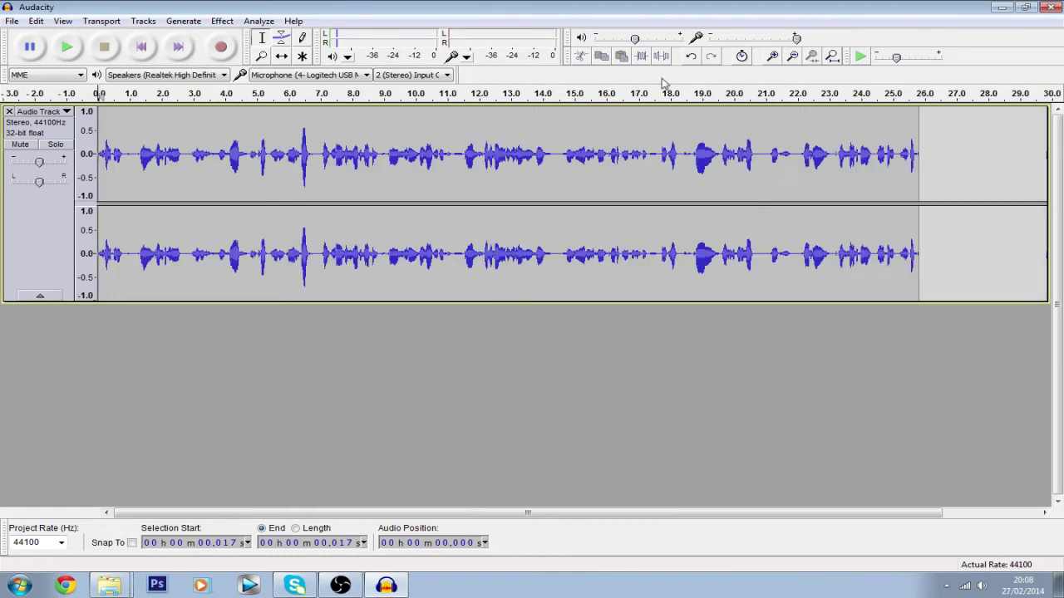
left_click(772, 55)
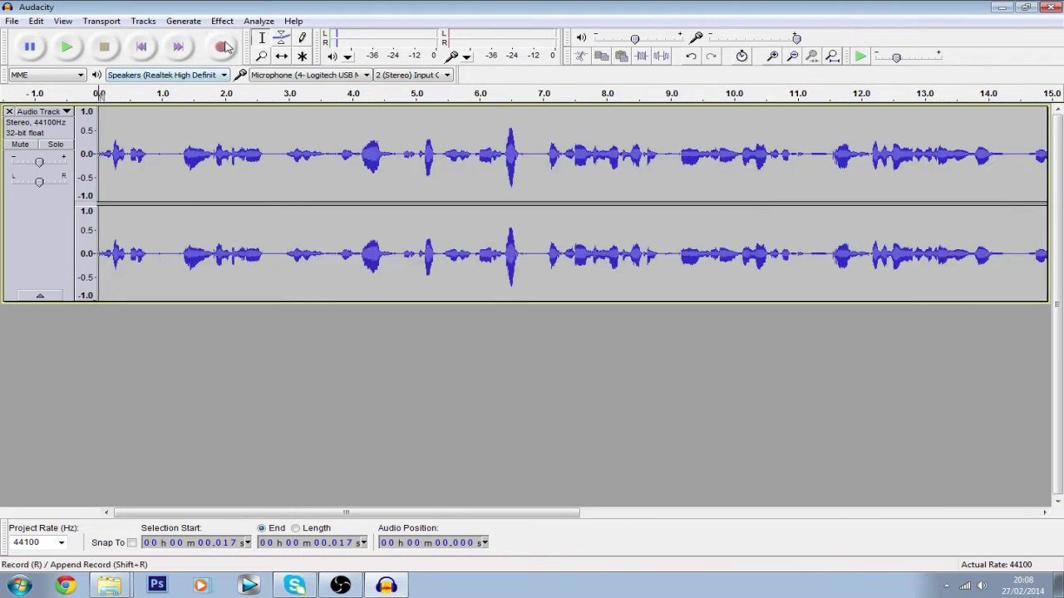
left_click(58, 237)
left_click(222, 20)
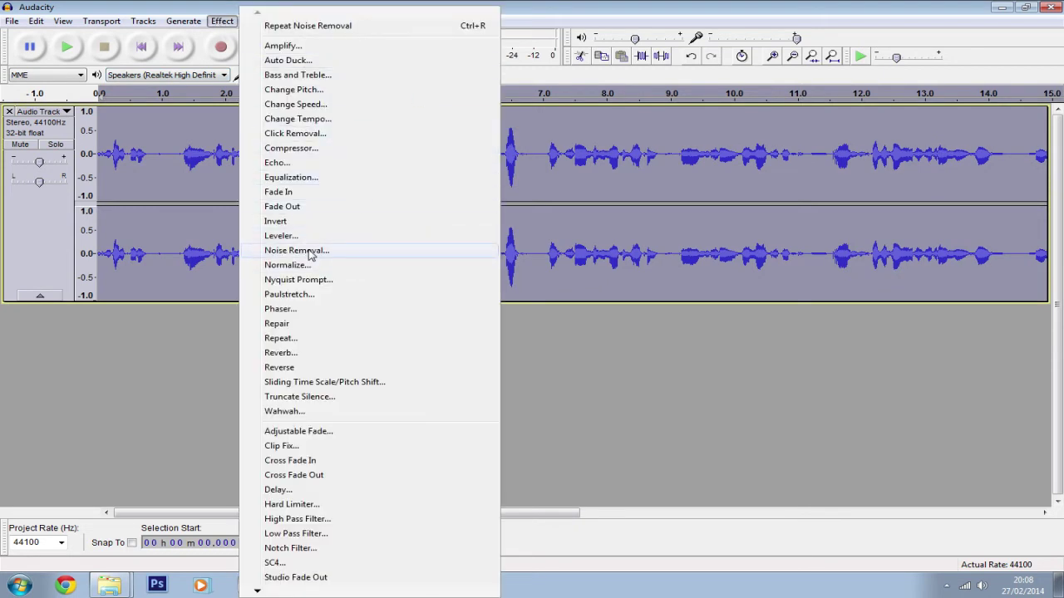
- Preview and apply Bass and Treble with 10.0 dB bass and 0.6 dB treble
left_click(338, 76)
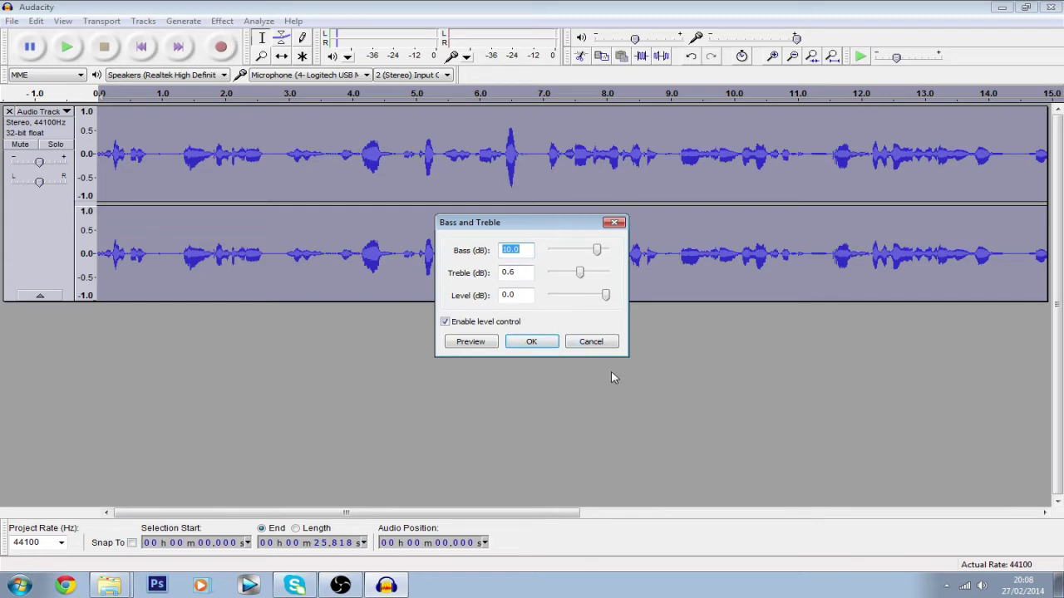
left_click(614, 222)
left_click(222, 20)
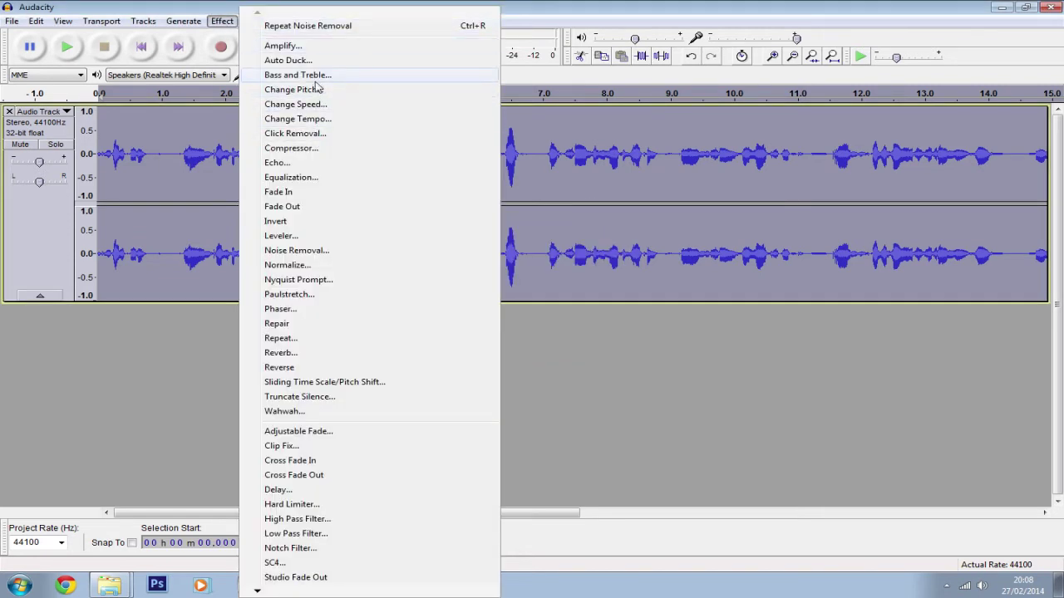
left_click(291, 75)
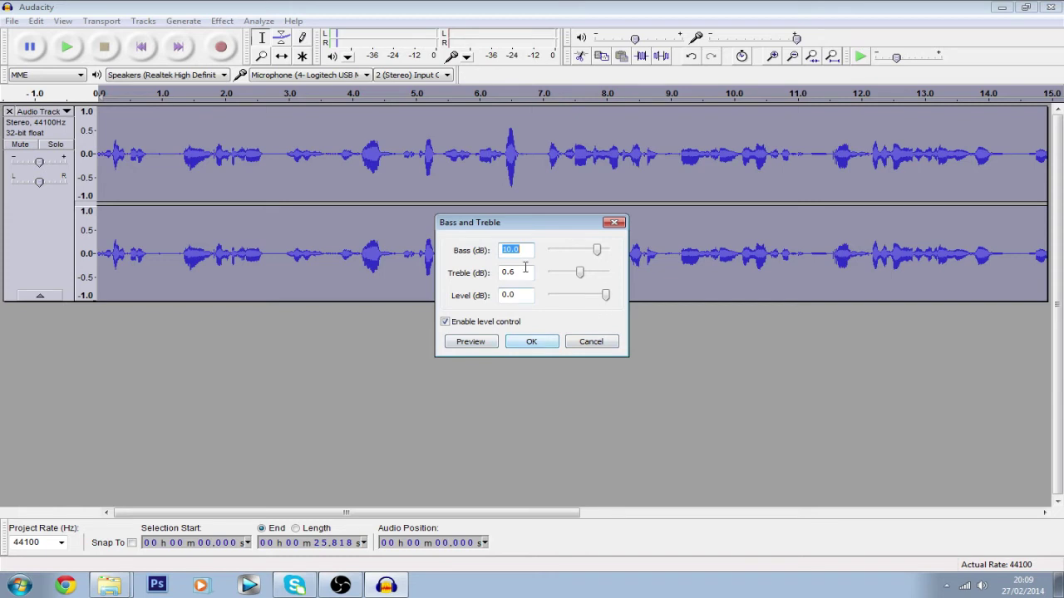
left_click(457, 344)
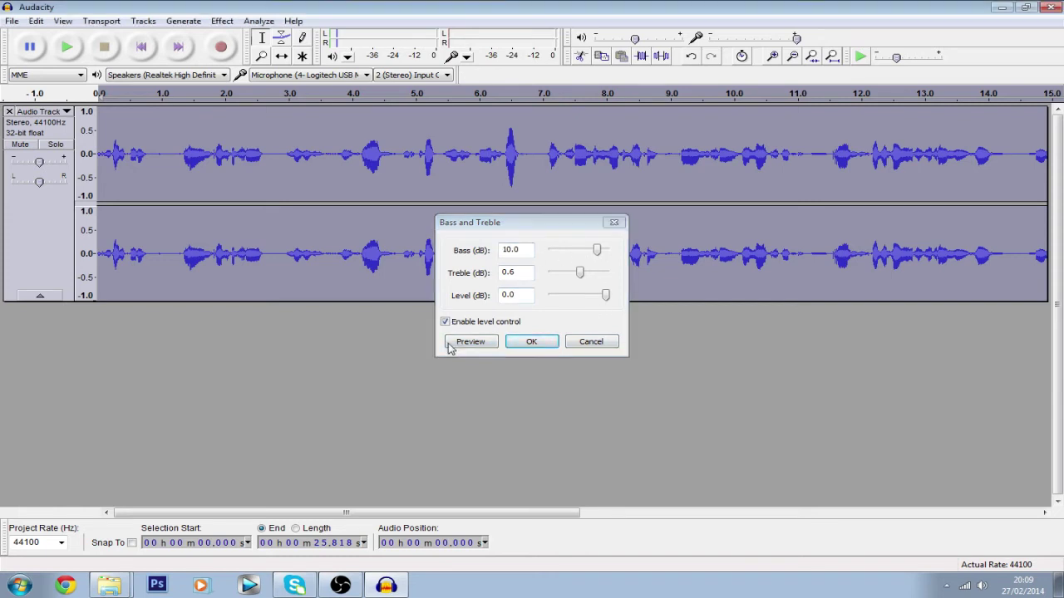
left_click(596, 331)
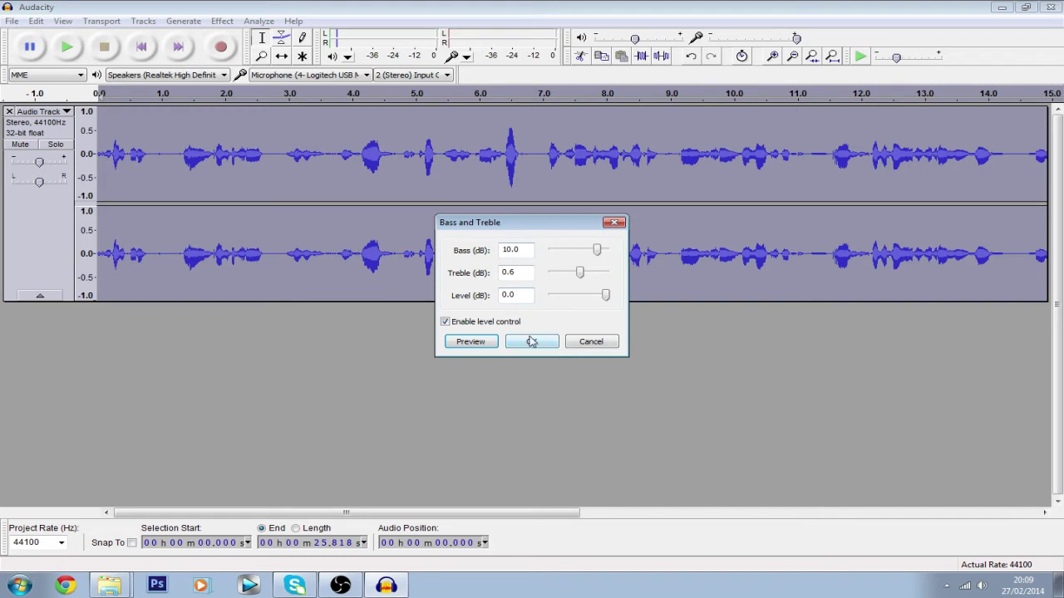
left_click(533, 342)
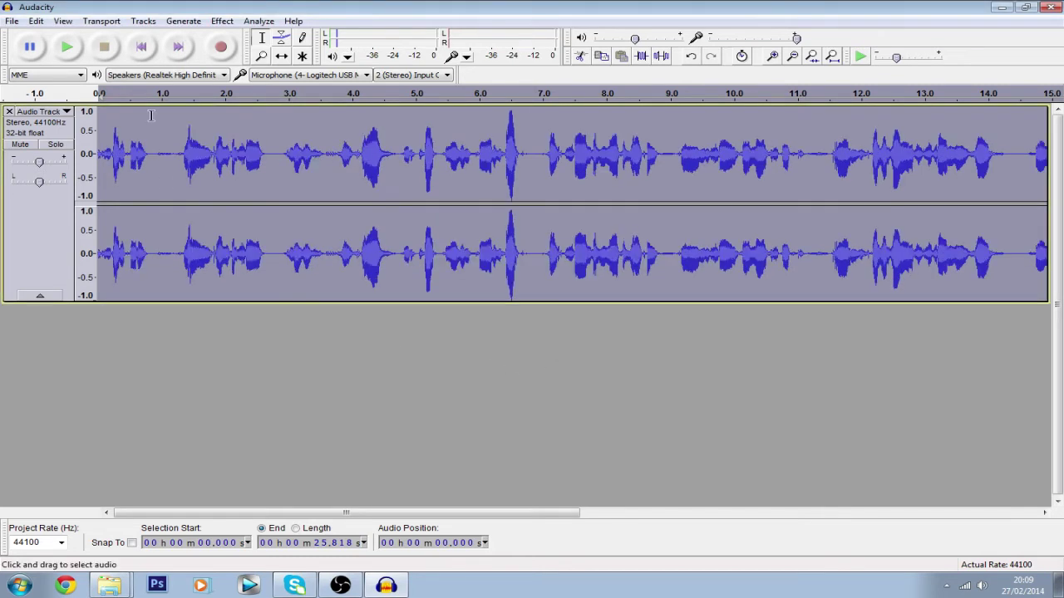
left_click_drag(416, 513, 349, 399)
left_click(110, 148)
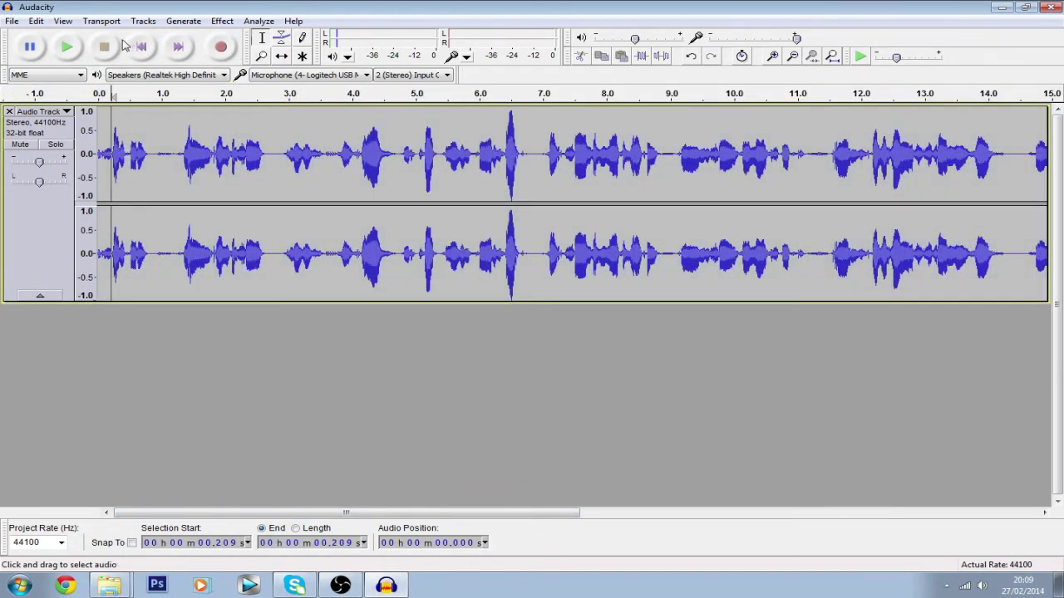
left_click(68, 48)
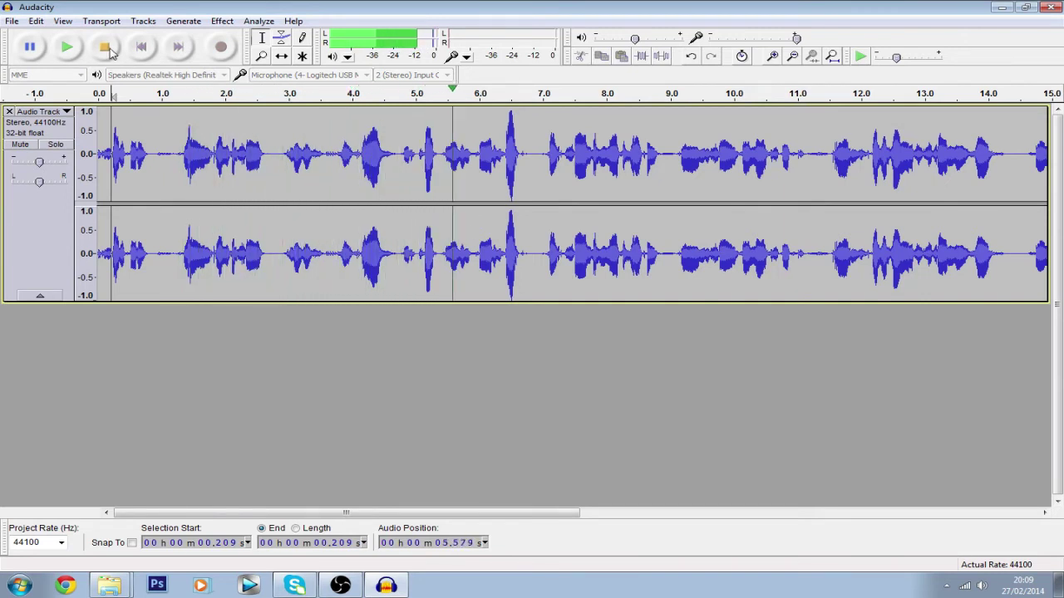
left_click(105, 47)
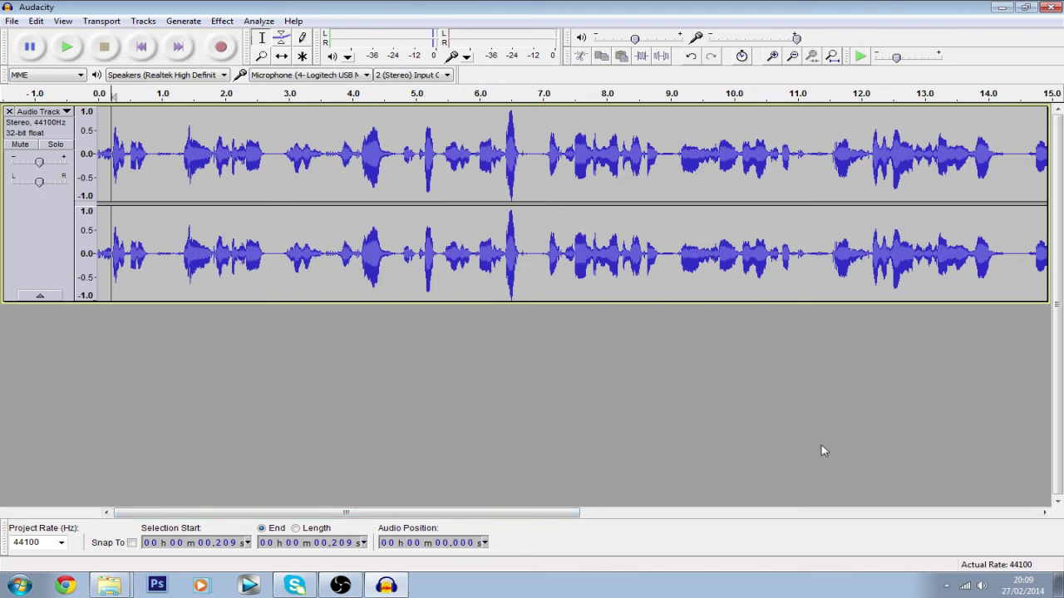
mouse_move(517, 518)
left_mouse_down()
mouse_move(641, 520)
mouse_move(517, 516)
left_mouse_up()
mouse_move(463, 513)
left_mouse_down()
mouse_move(791, 513)
mouse_move(466, 513)
left_mouse_up()
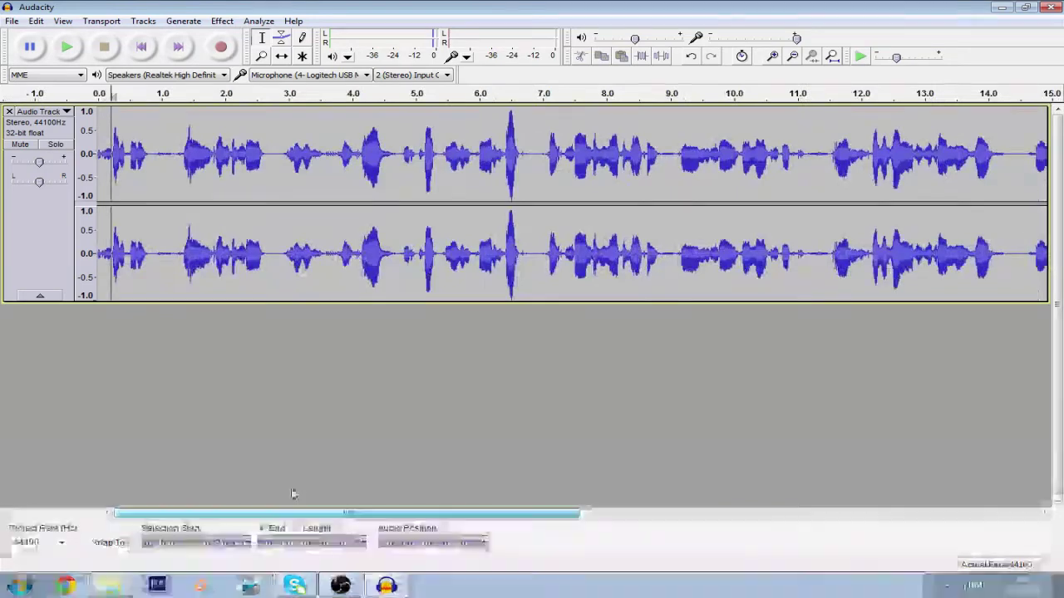
- Start File > Export with the format kept at WAV (Microsoft) signed 16-bit PCM
left_click(6, 7)
left_click(12, 21)
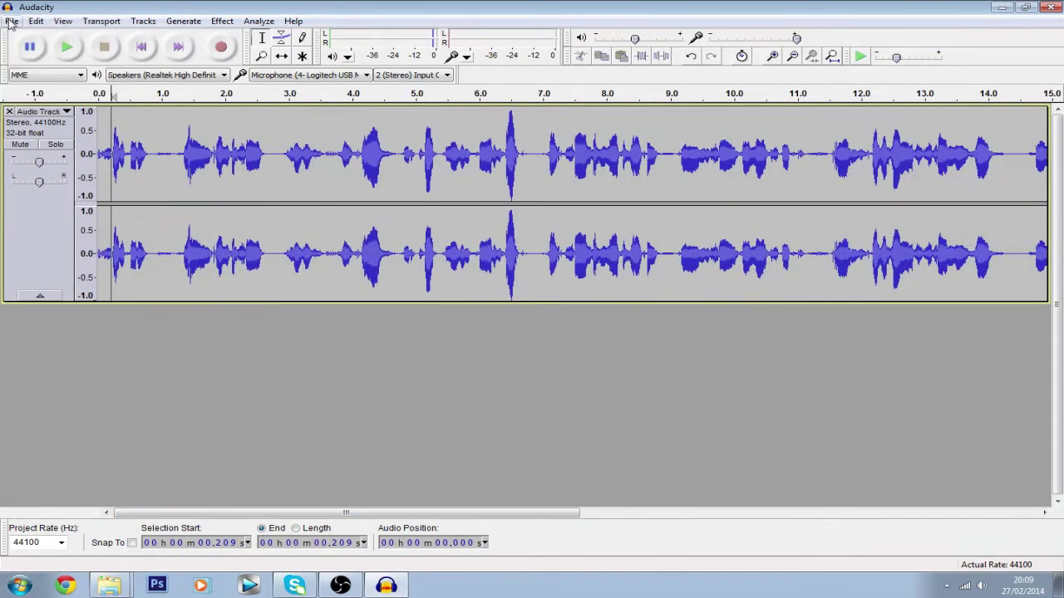
left_click(12, 21)
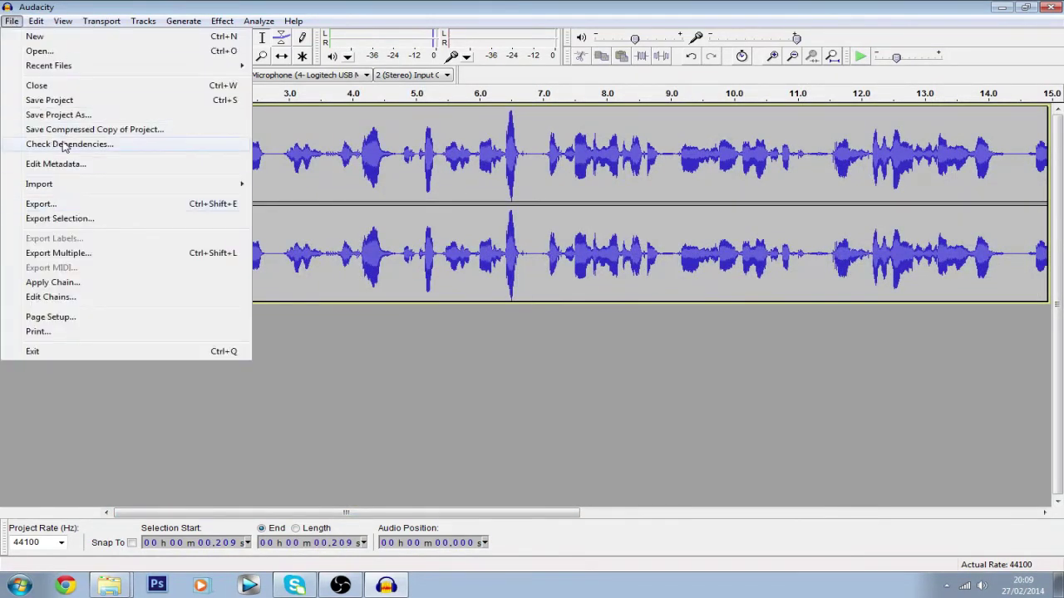
left_click(98, 205)
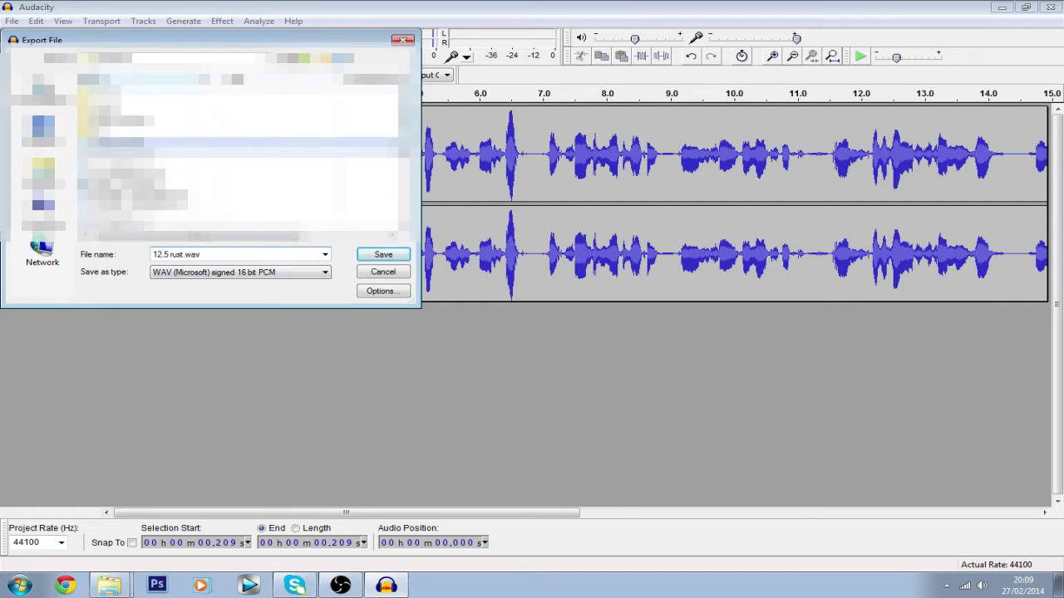
left_click(285, 275)
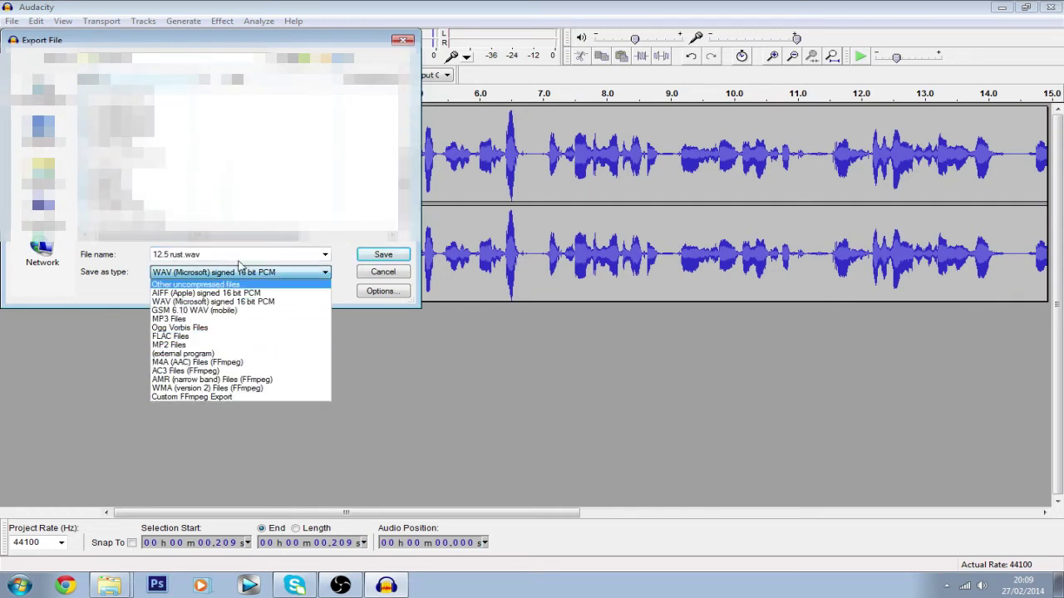
left_click(291, 243)
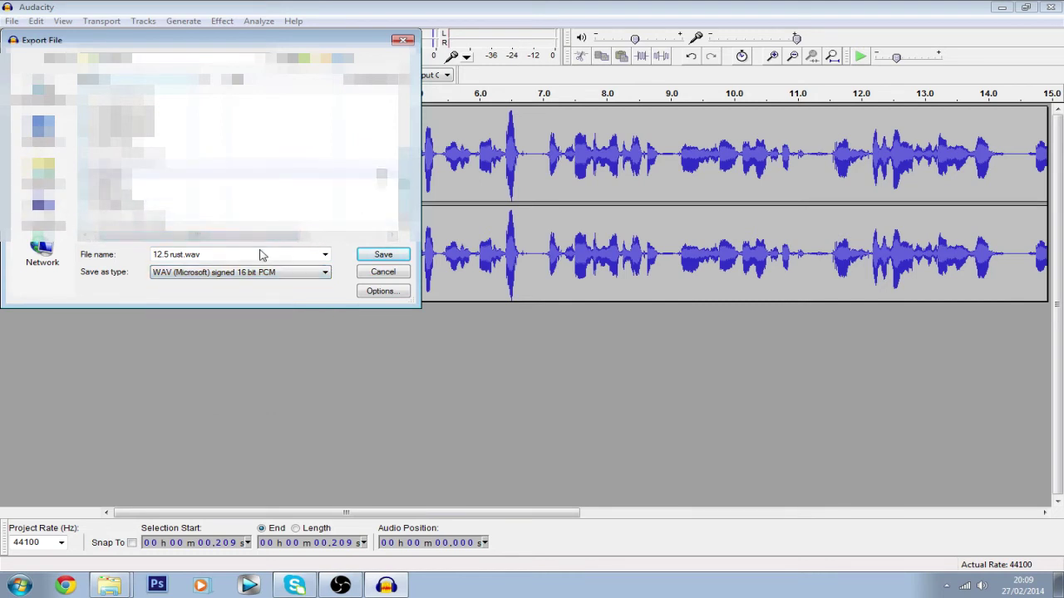
left_click(266, 275)
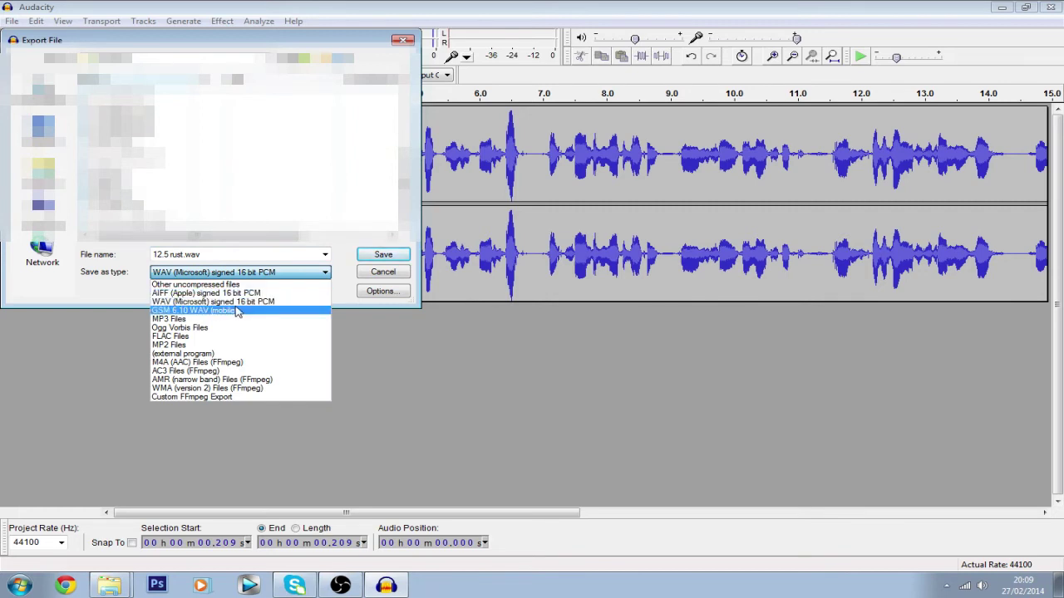
left_click(212, 301)
- Replace the export file name, save the WAV and accept the empty metadata tags
left_click(191, 254)
left_click(175, 257)
left_click_drag(204, 254, 153, 254)
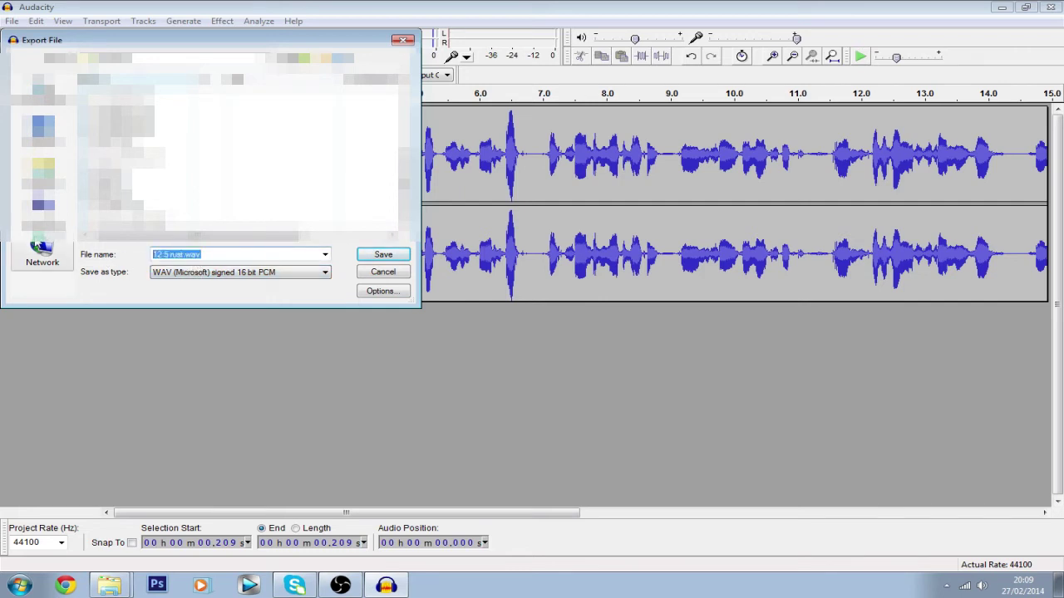
type("et")
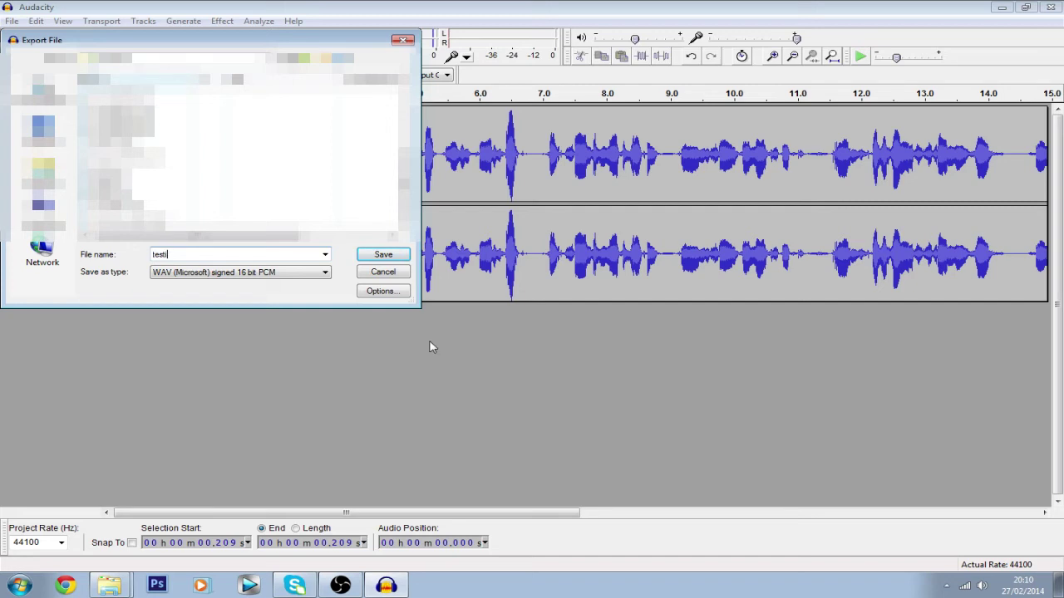
left_click(383, 254)
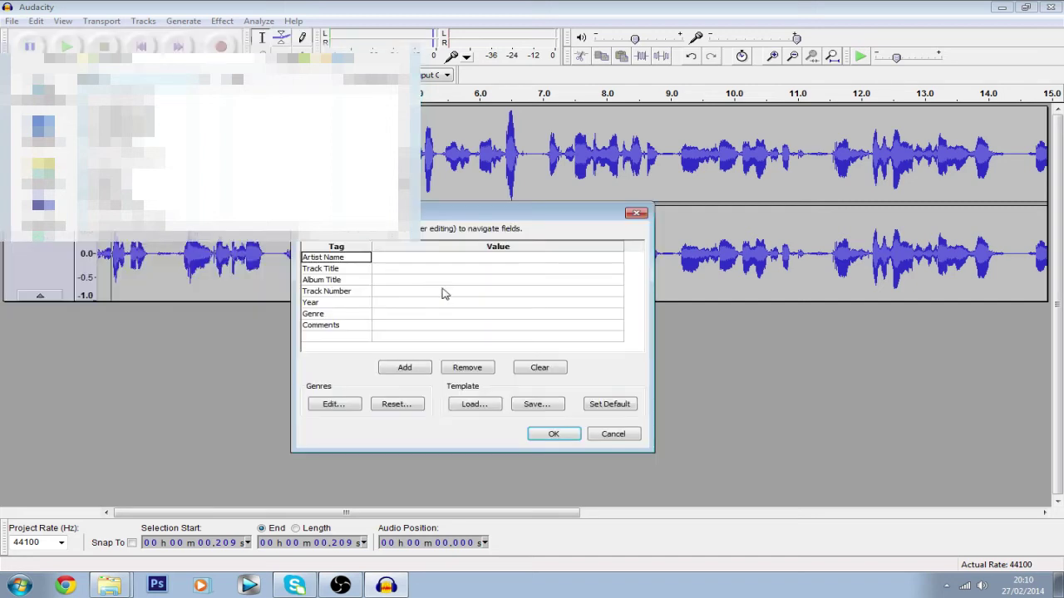
left_click(547, 436)
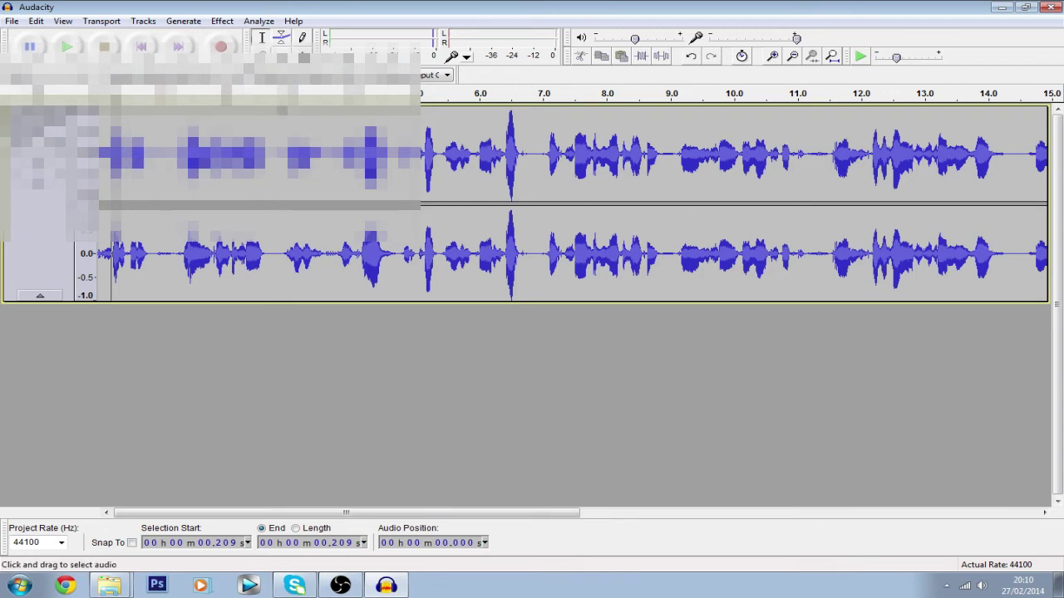
- Close Audacity, cancelling the project save and discarding the project changes
left_click(1052, 8)
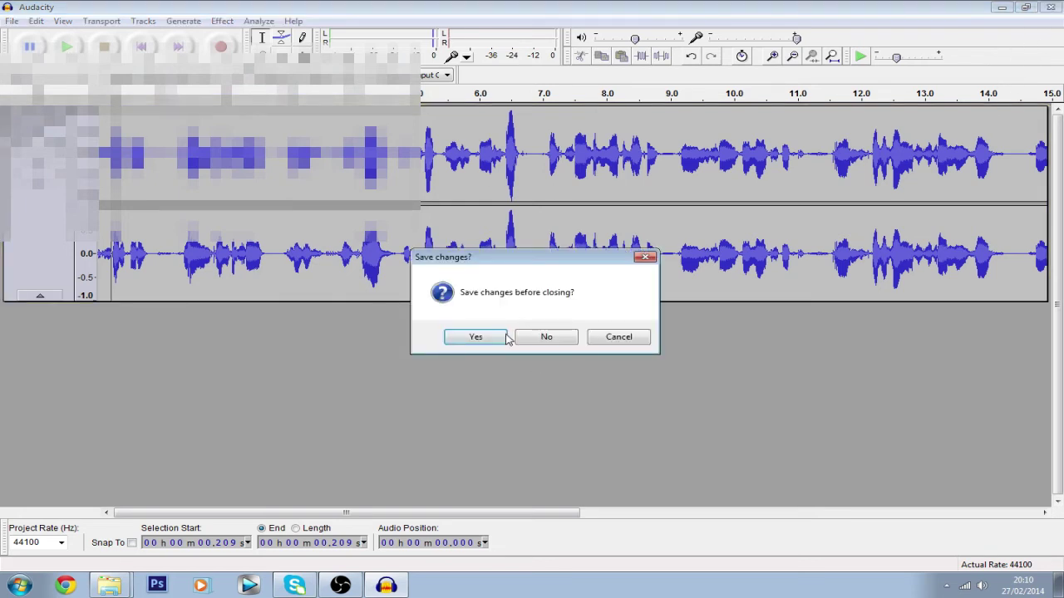
left_click(450, 338)
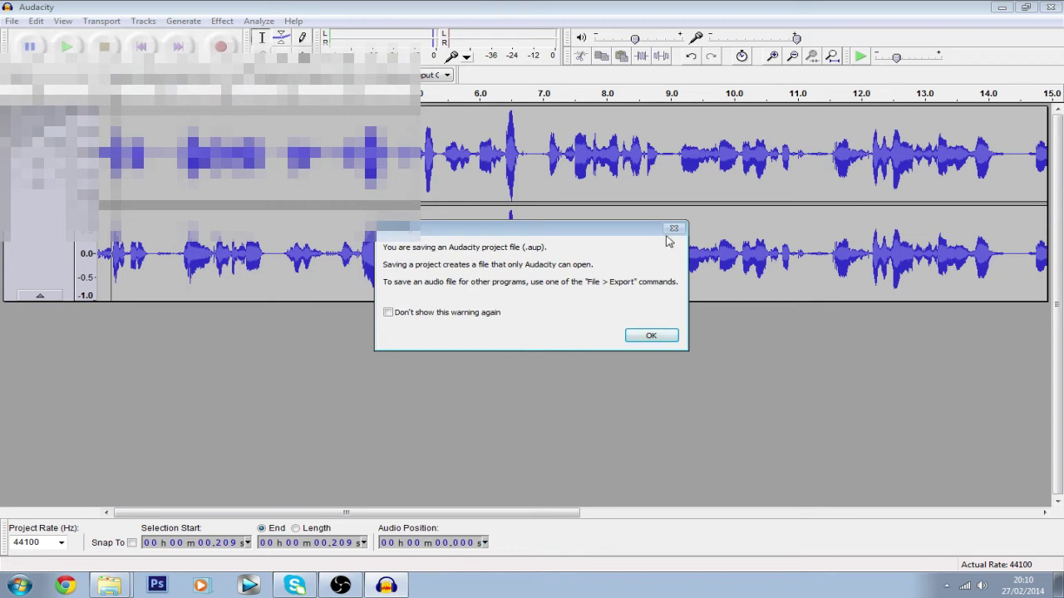
left_click(650, 334)
key("Escape")
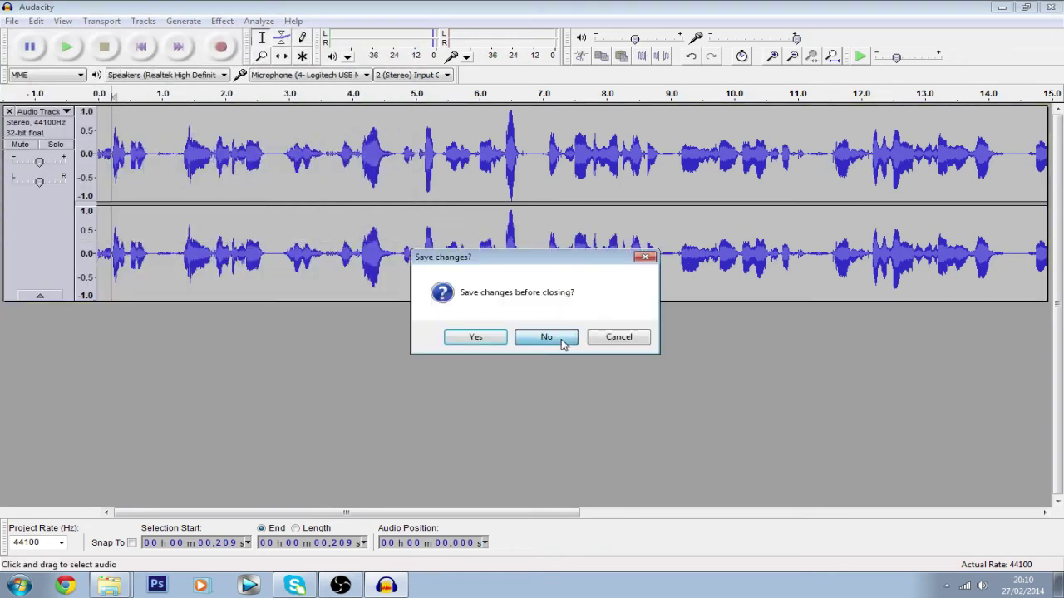
left_click(553, 338)
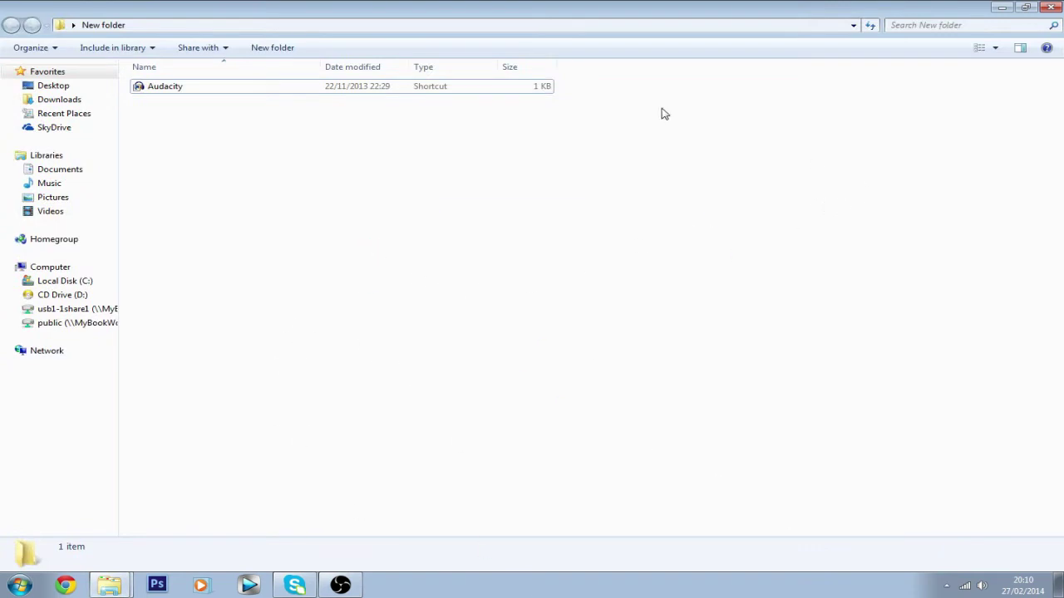
- Launch Vegas Pro 12.0 from the taskbar so it opens on an empty untitled project
left_click_drag(131, 107, 424, 339)
left_click(251, 586)
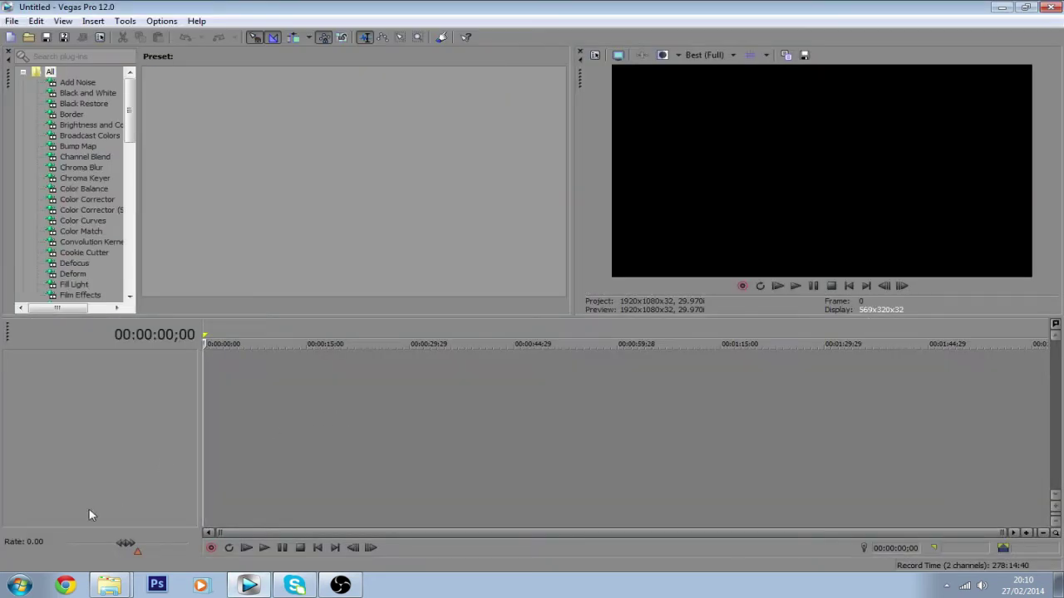
left_click(20, 585)
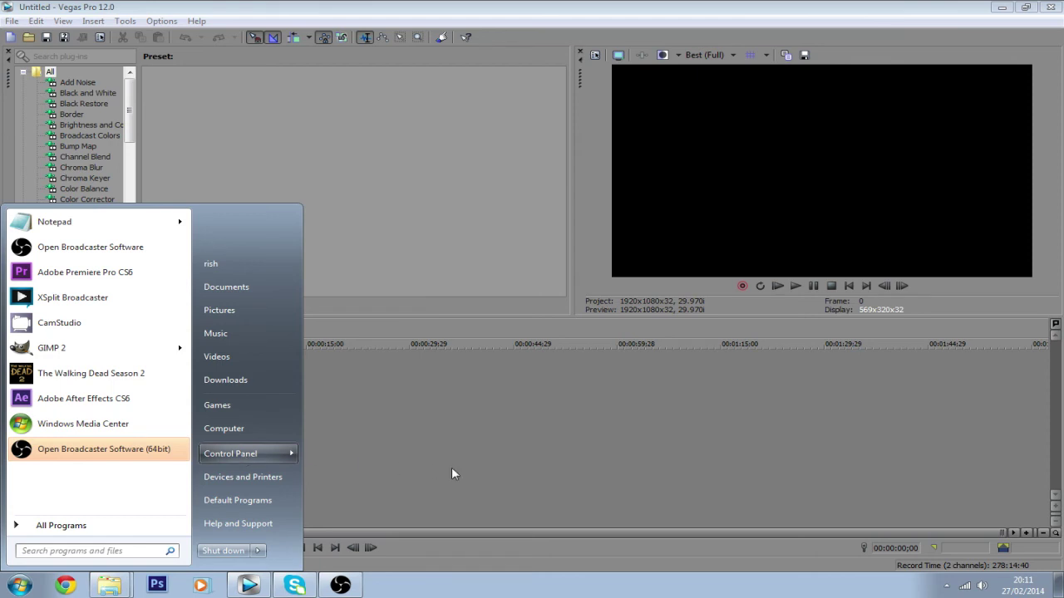
- Place the exported WAV from the Music folder on a new Vegas audio track, a few seconds in
left_click(449, 413)
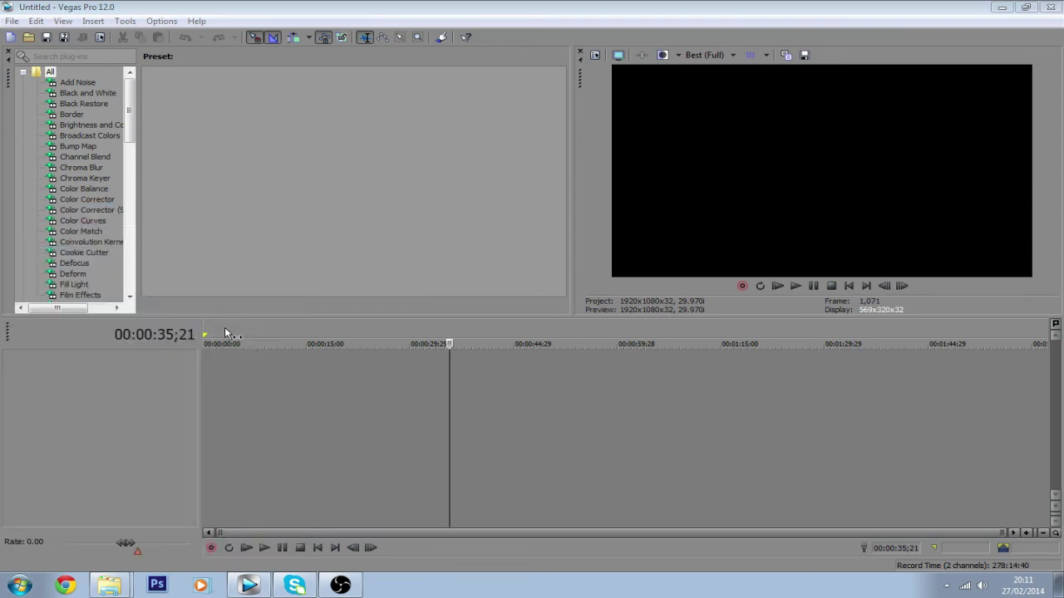
key("alt+Tab")
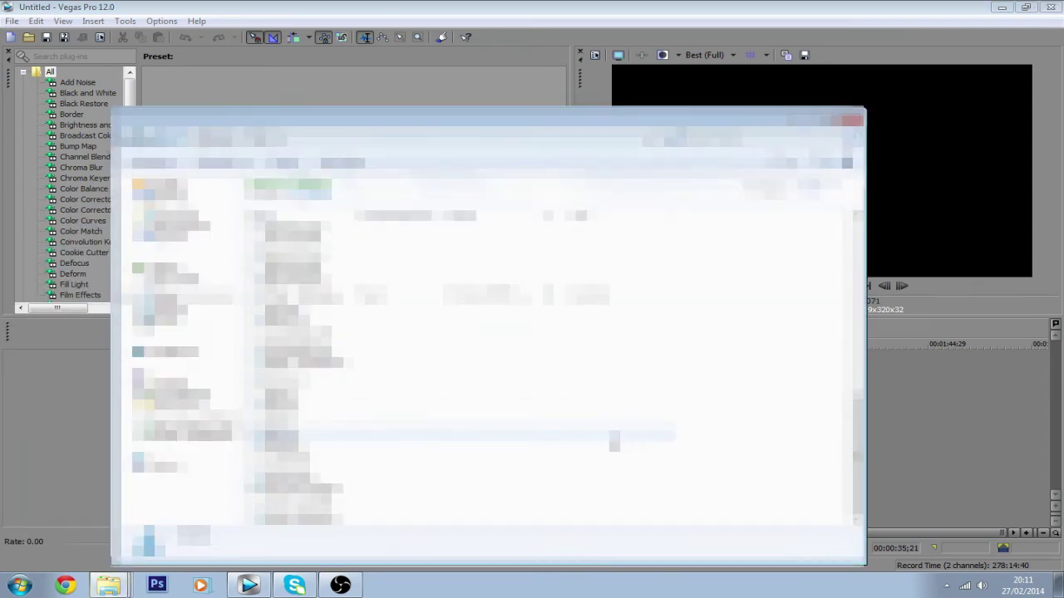
left_click(309, 384)
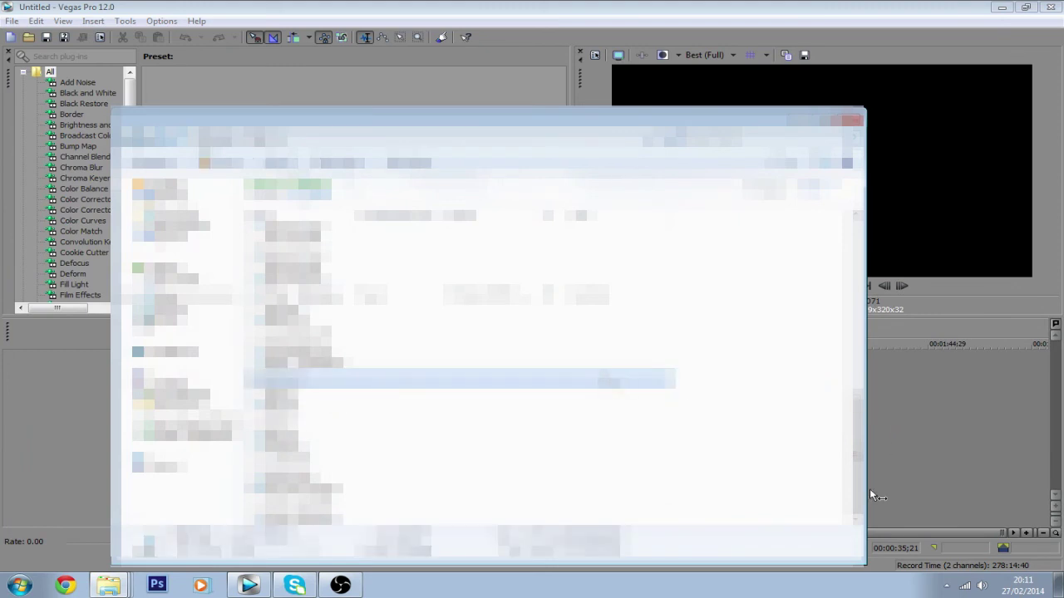
key("alt+Tab")
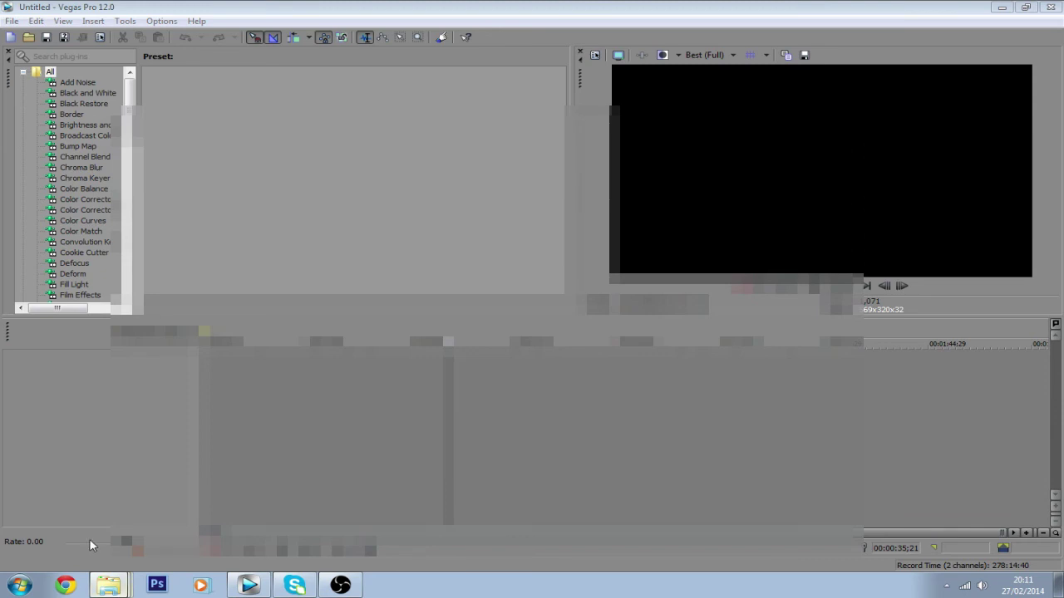
left_click(108, 584)
left_click_drag(896, 434, 902, 392)
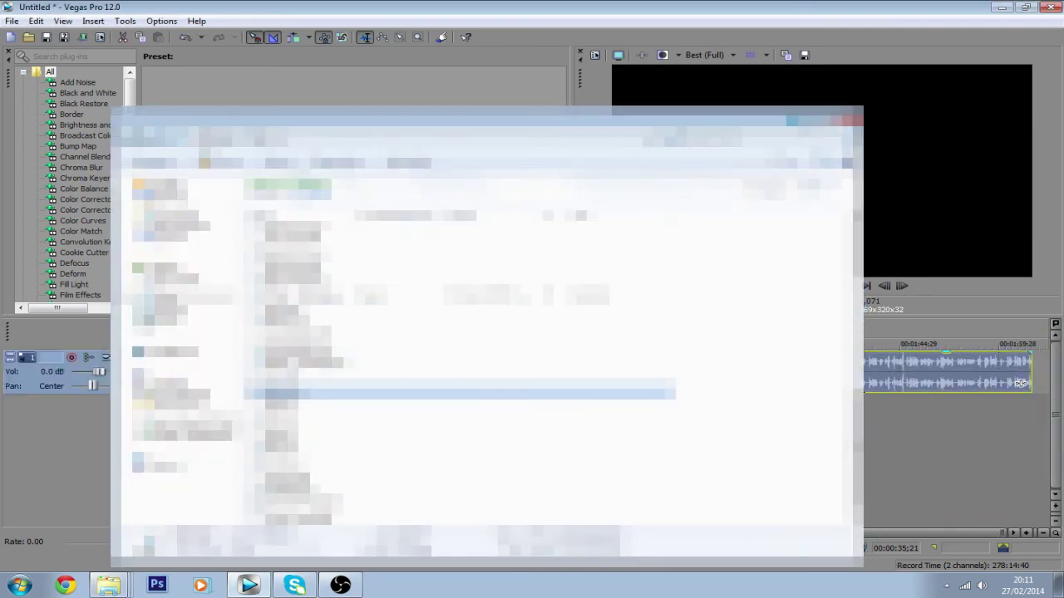
scroll(329, 443, "up", 2)
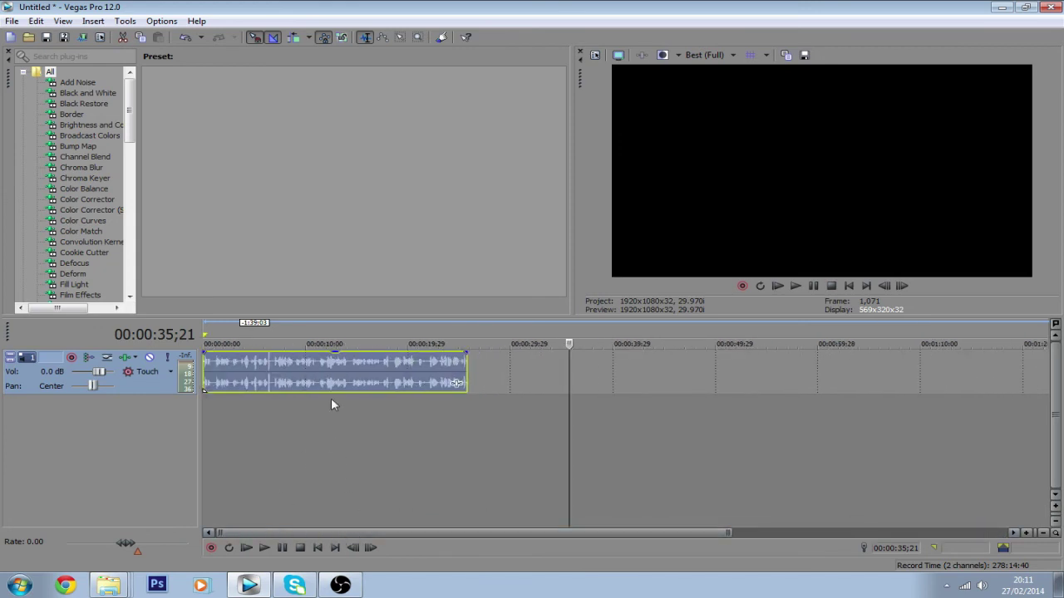
left_click_drag(324, 375, 364, 383)
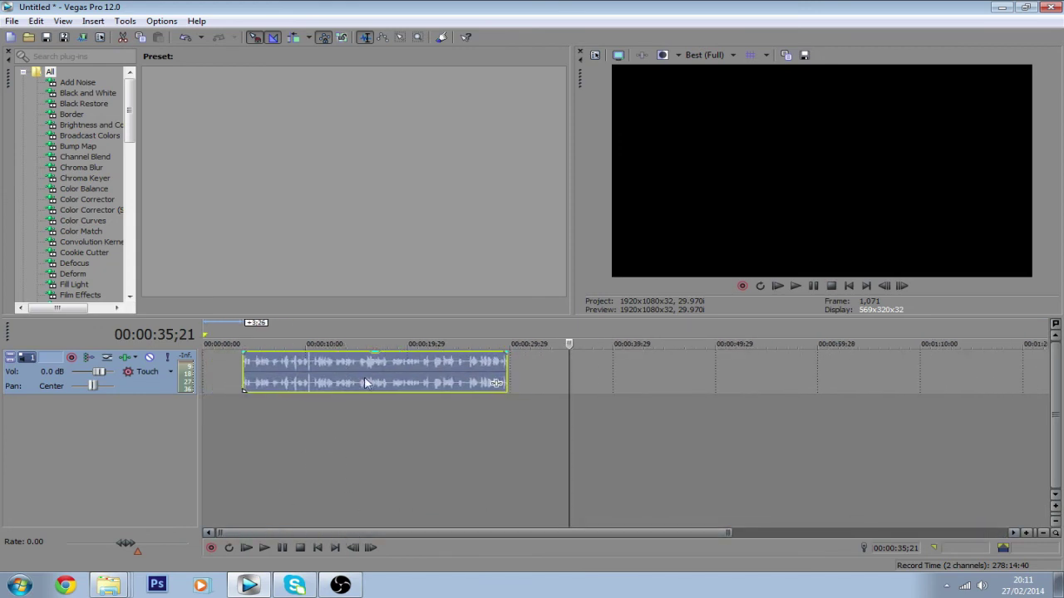